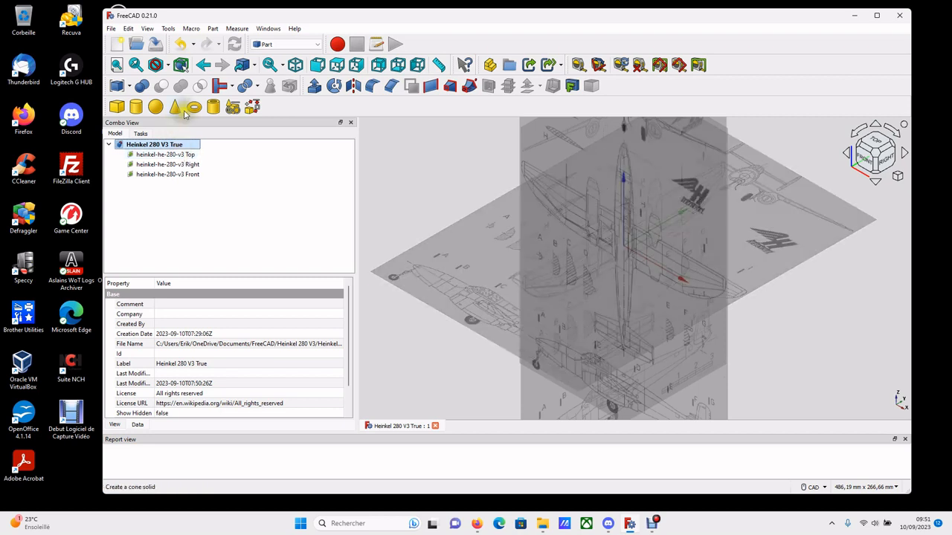
# Switch off the axis cross and switch it back on
pyautogui.click(169, 29)
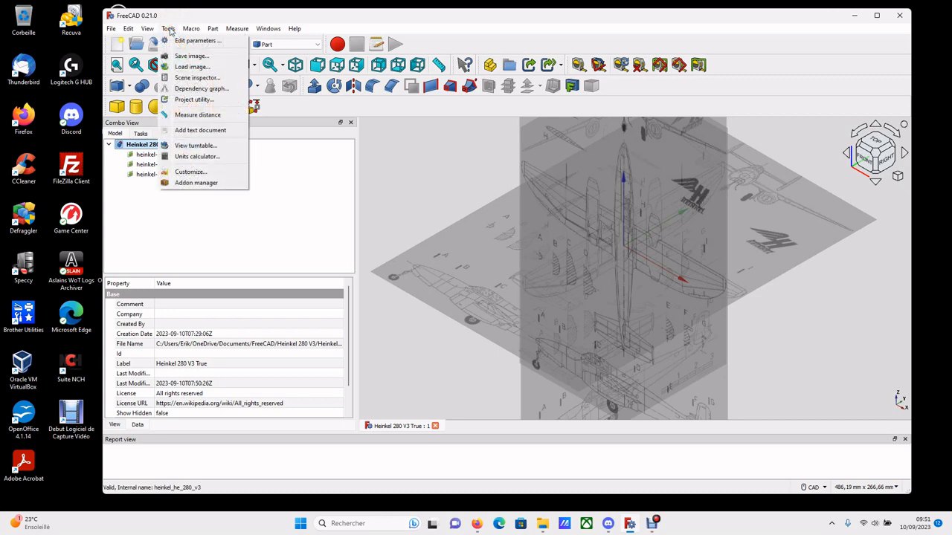
pyautogui.click(147, 28)
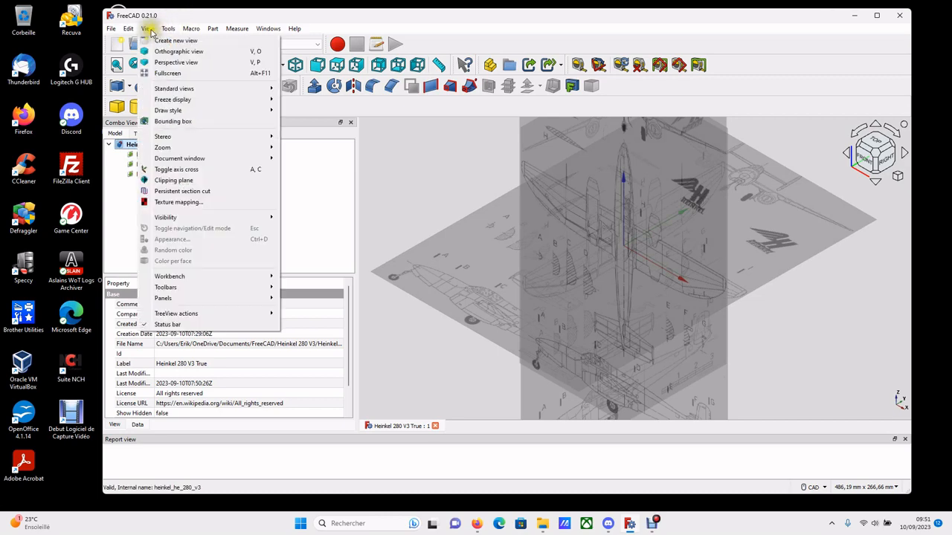
pyautogui.click(173, 170)
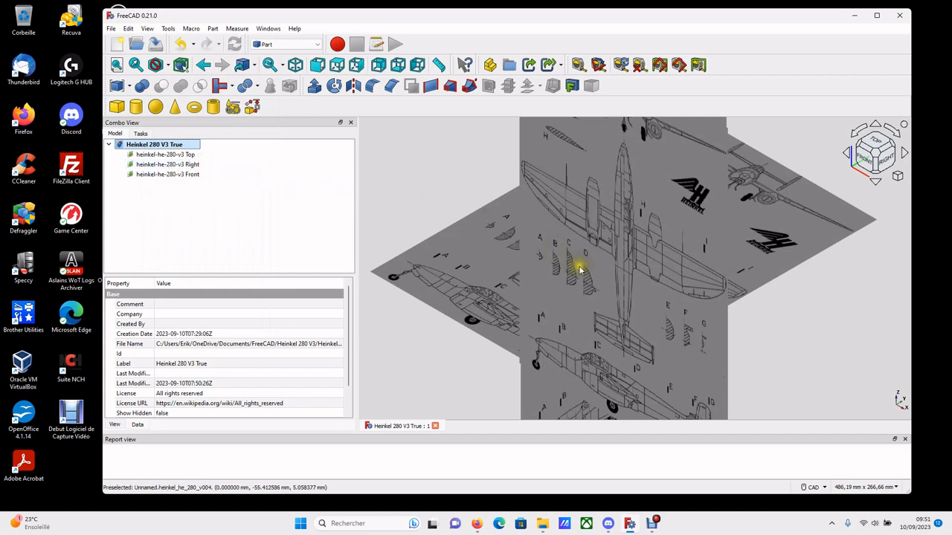
pyautogui.click(168, 28)
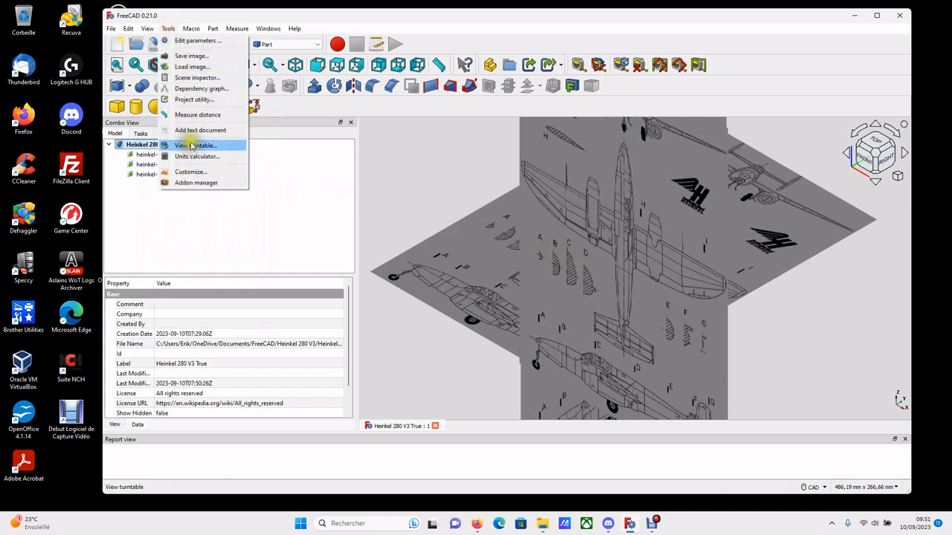
pyautogui.moveTo(147, 28)
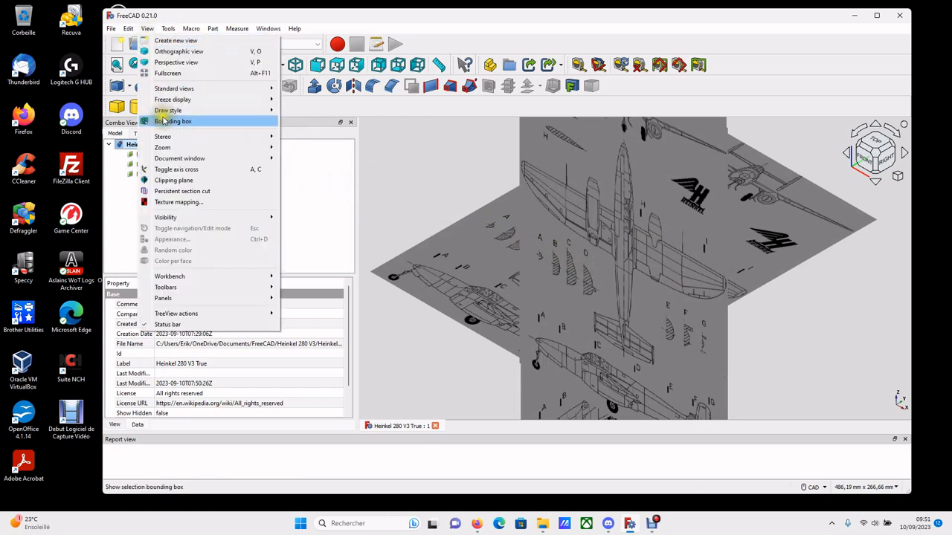
pyautogui.click(174, 170)
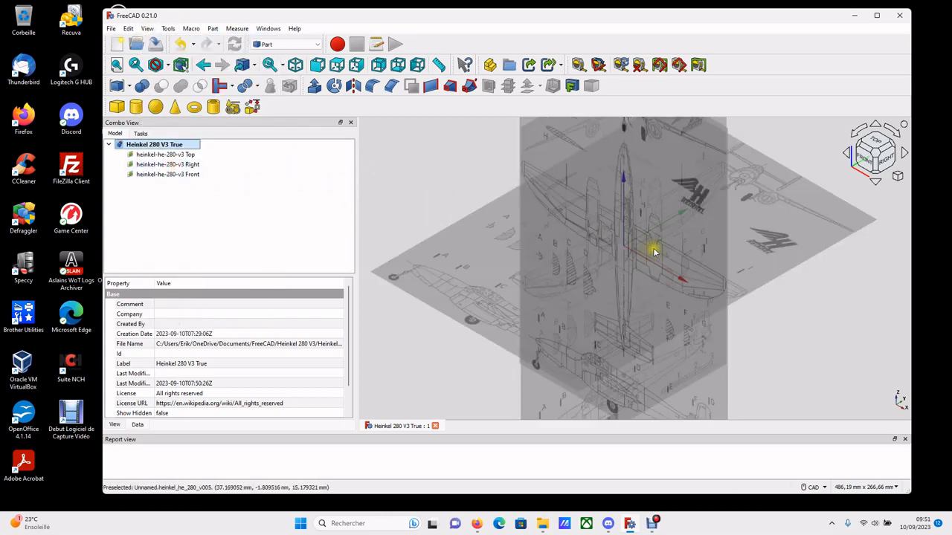
# Hide the Right and Front blueprint images so only the Top image is displayed
pyautogui.scroll(3, 635, 240)
pyautogui.scroll(-1, 632, 240)
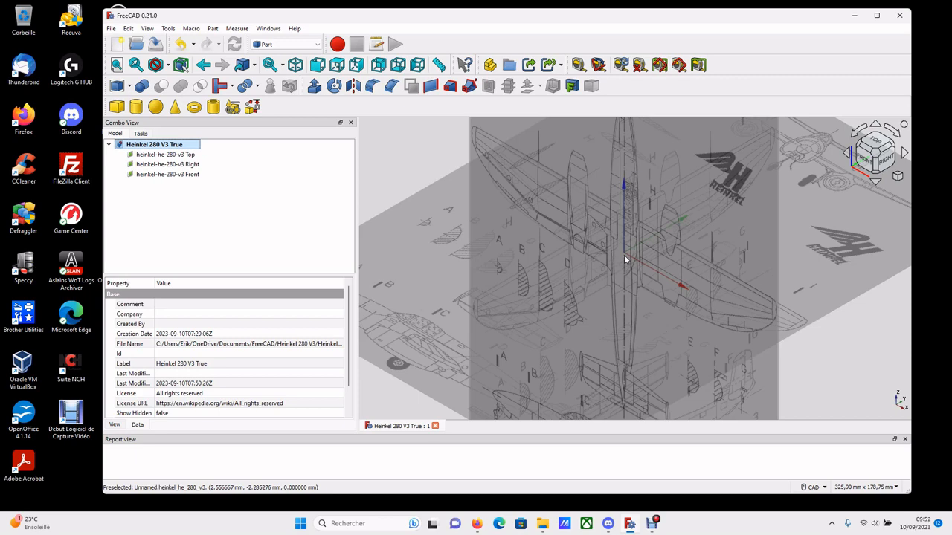
pyautogui.click(178, 166)
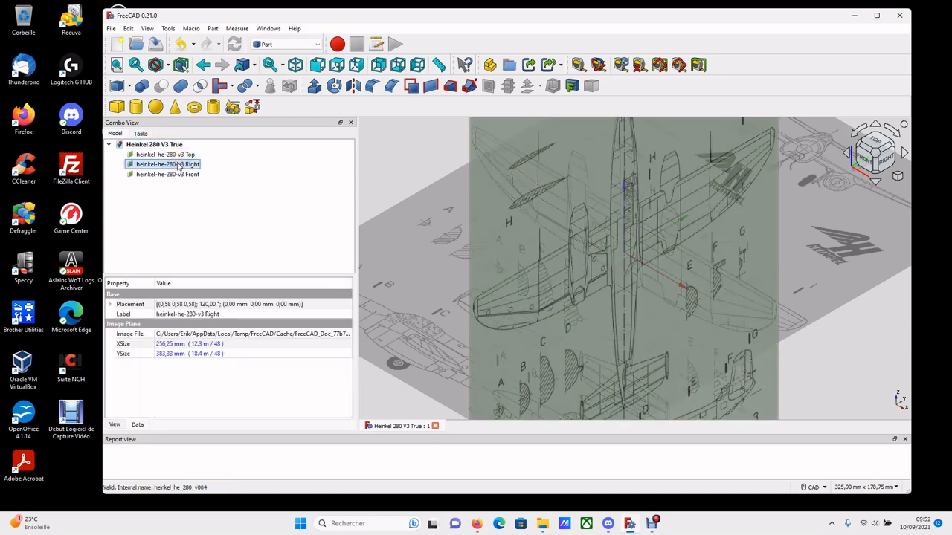
pyautogui.press('space')
pyautogui.click(178, 174)
pyautogui.press('space')
# In top view, move the Top blueprint image -108 mm along the Y axis with Transform, bringing the aircraft's nose near the origin
pyautogui.click(181, 155)
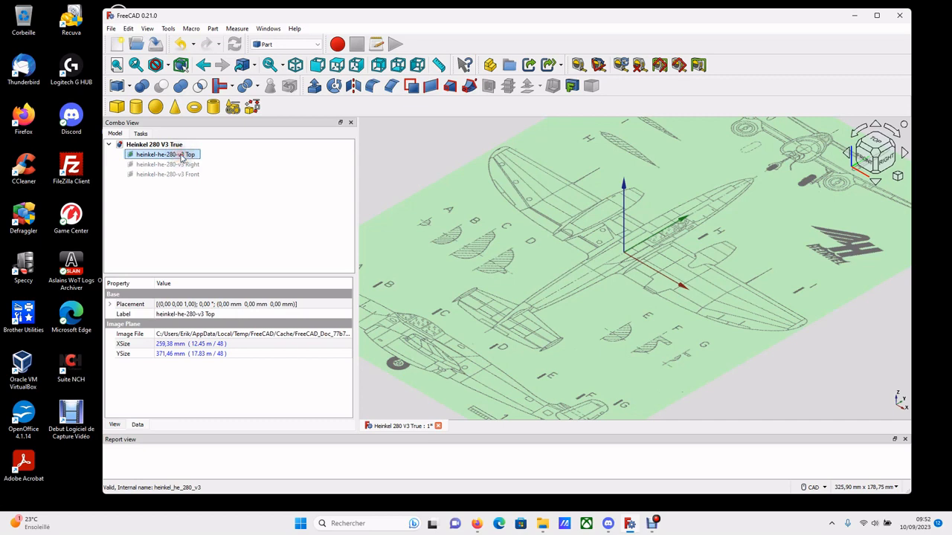
pyautogui.click(336, 65)
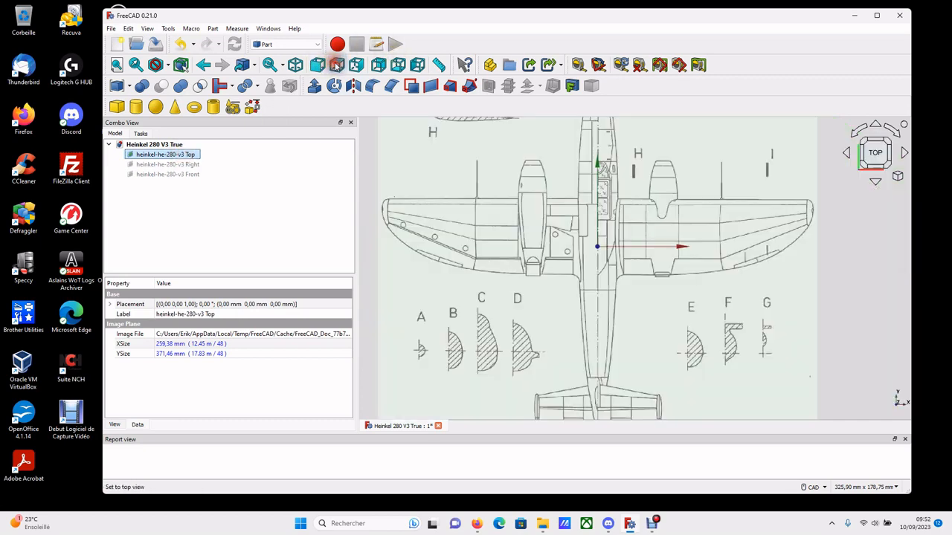
pyautogui.scroll(-2, 598, 249)
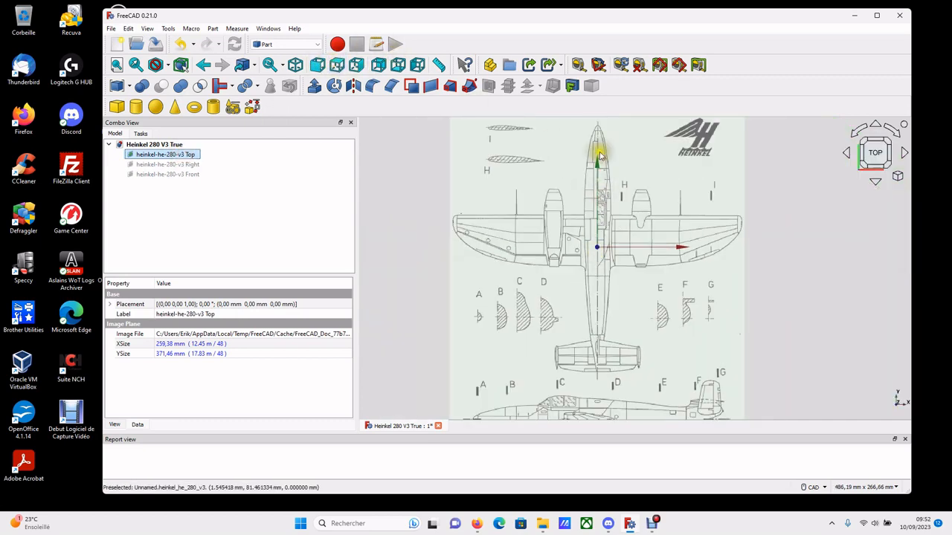
pyautogui.click(557, 229)
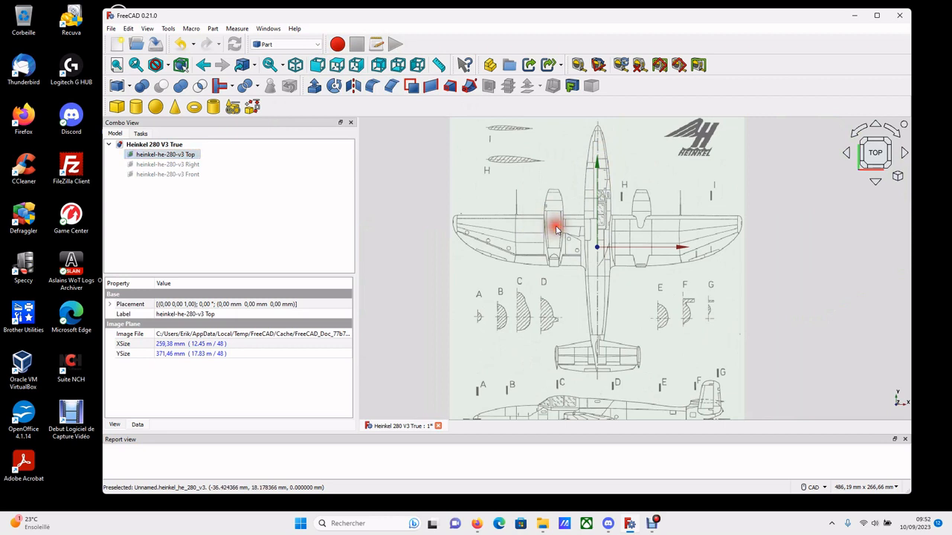
pyautogui.rightClick(557, 229)
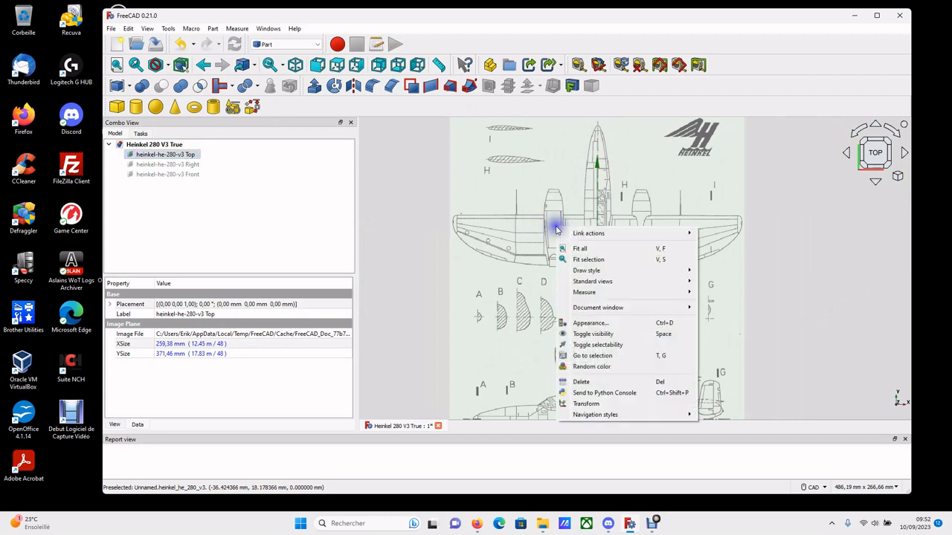
pyautogui.click(585, 404)
pyautogui.moveTo(597, 171); pyautogui.dragTo(595, 295)
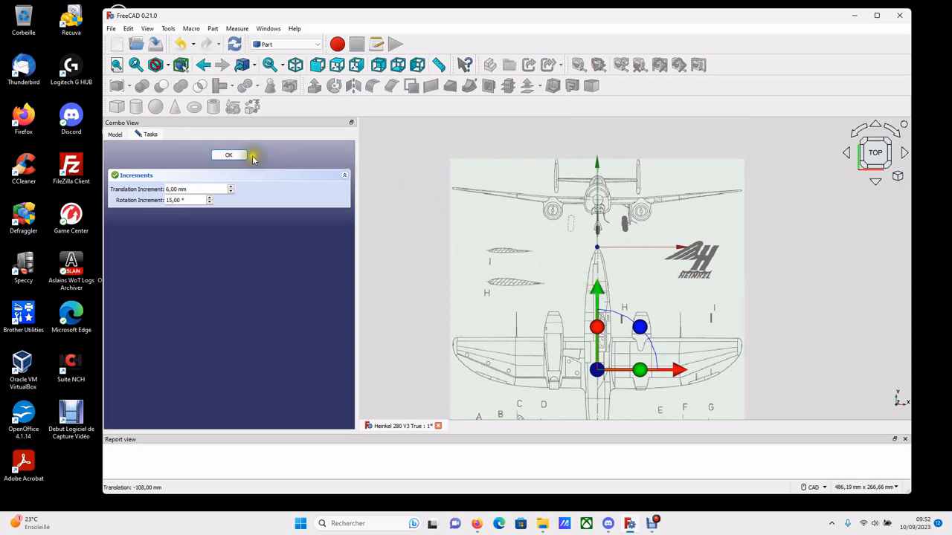
pyautogui.click(225, 155)
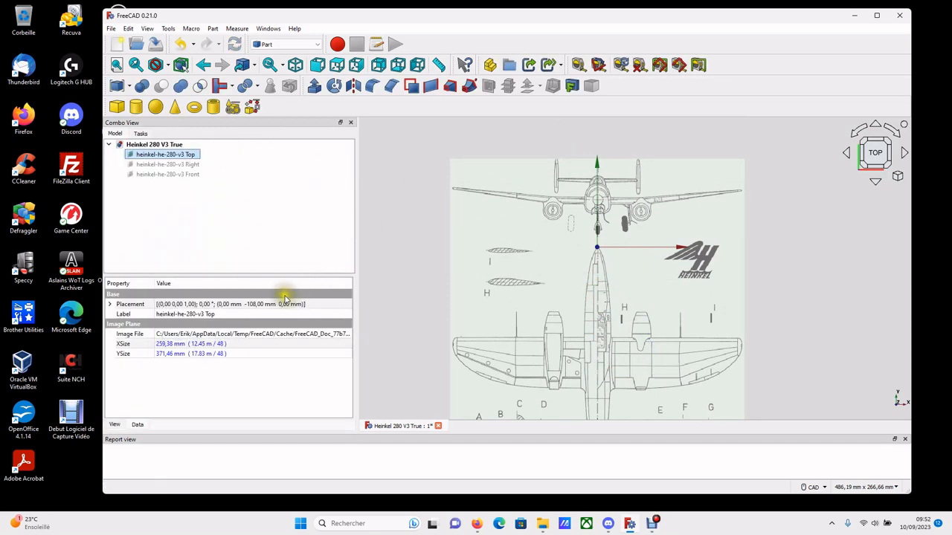
# Set the Top image's x position to -0,5 mm and refine it to -0,4 mm to centre the fuselage on the vertical axis
pyautogui.scroll(5, 601, 269)
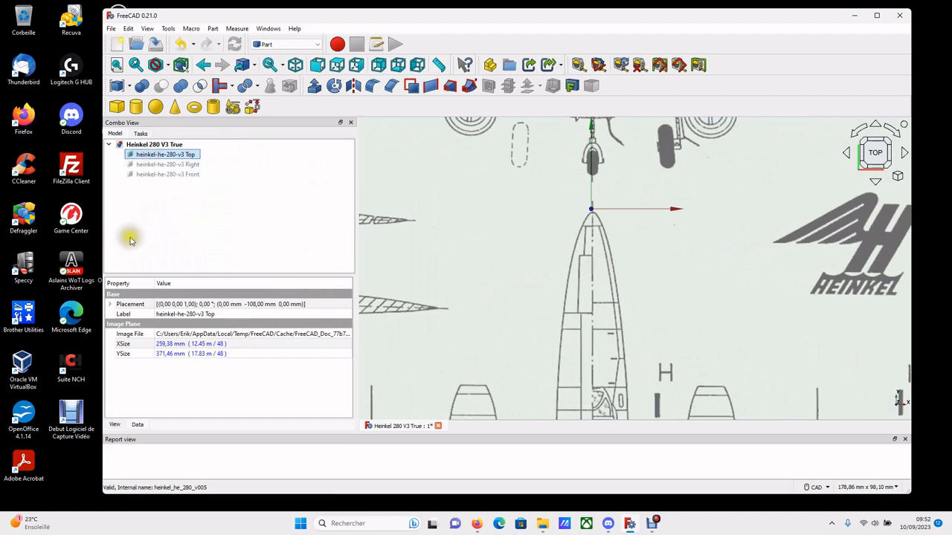
pyautogui.click(111, 304)
pyautogui.click(119, 334)
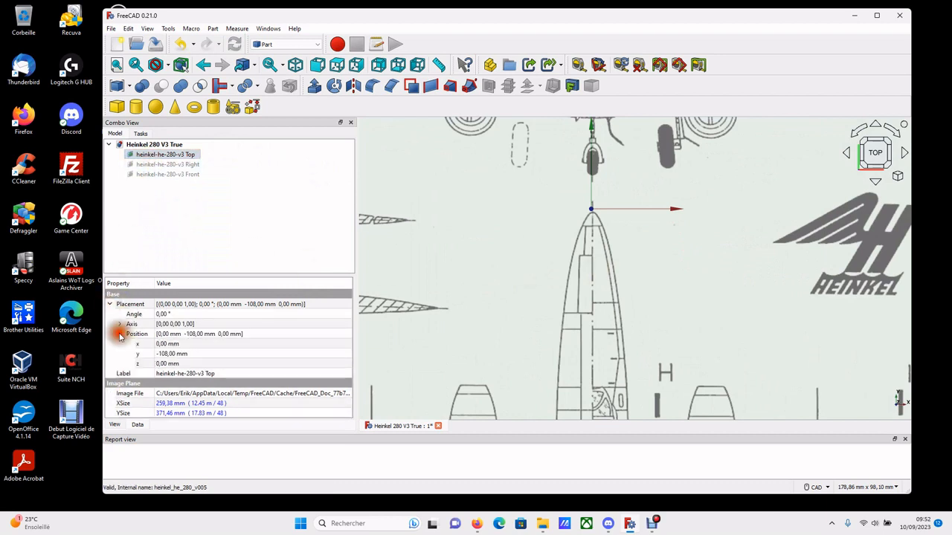
pyautogui.scroll(2, 584, 240)
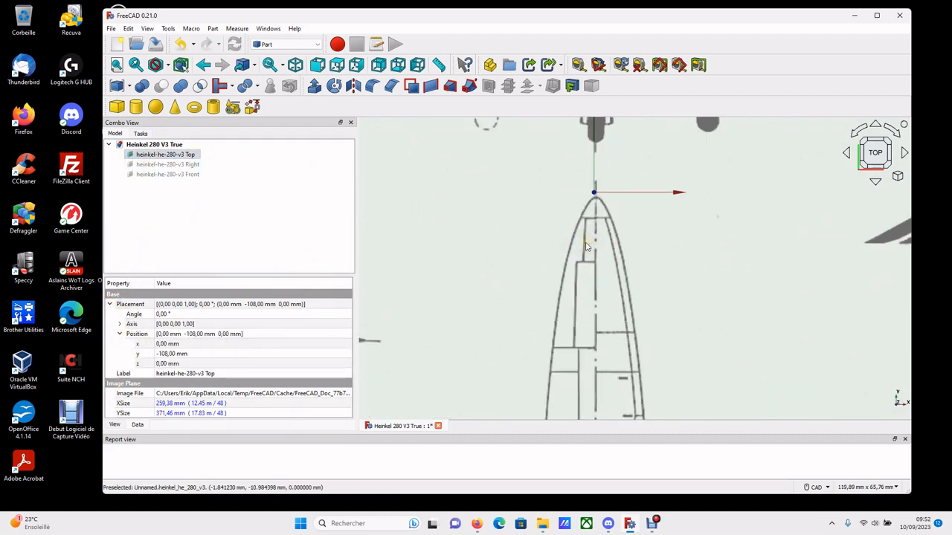
pyautogui.scroll(2, 603, 208)
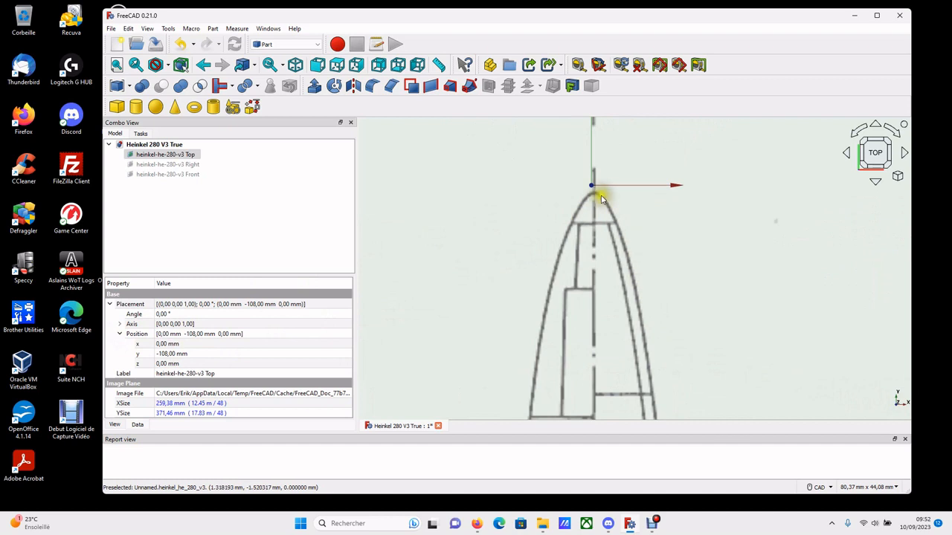
pyautogui.click(171, 344)
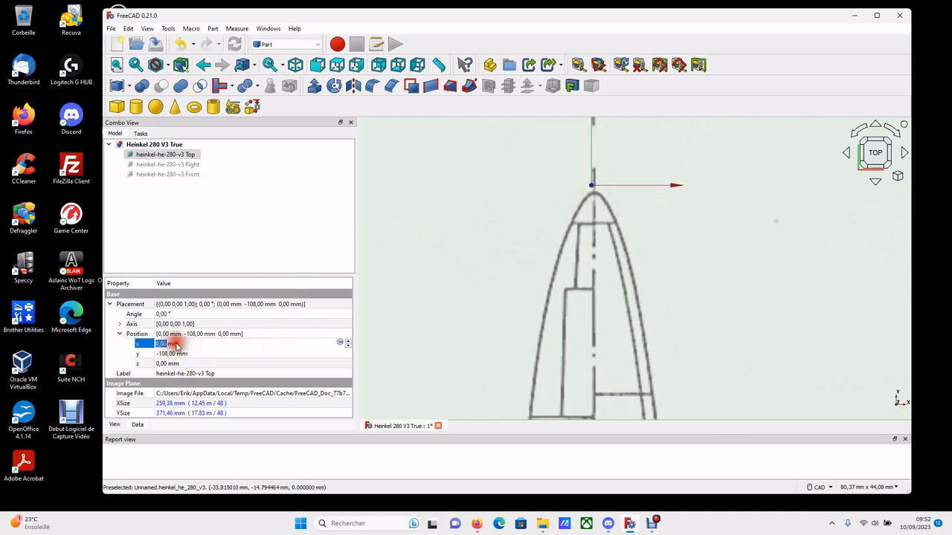
pyautogui.click(348, 346)
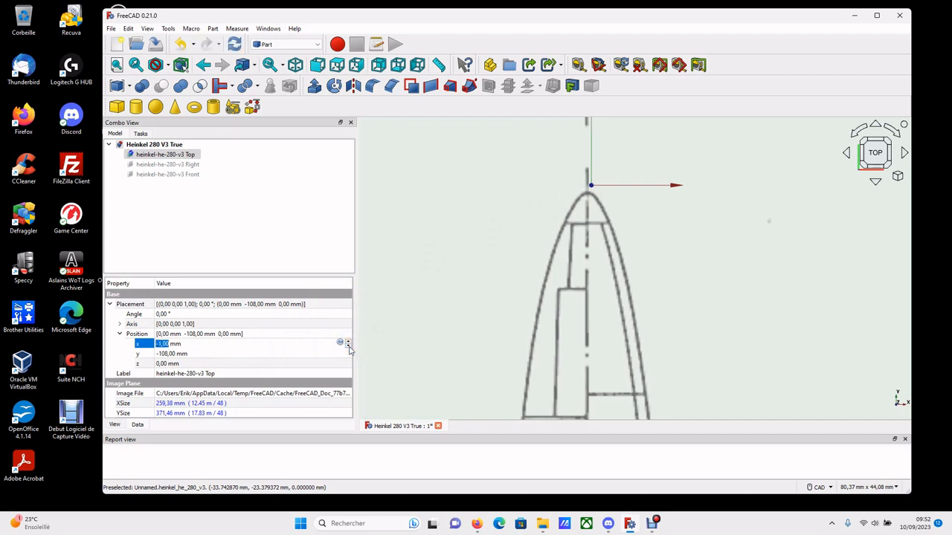
pyautogui.click(348, 343)
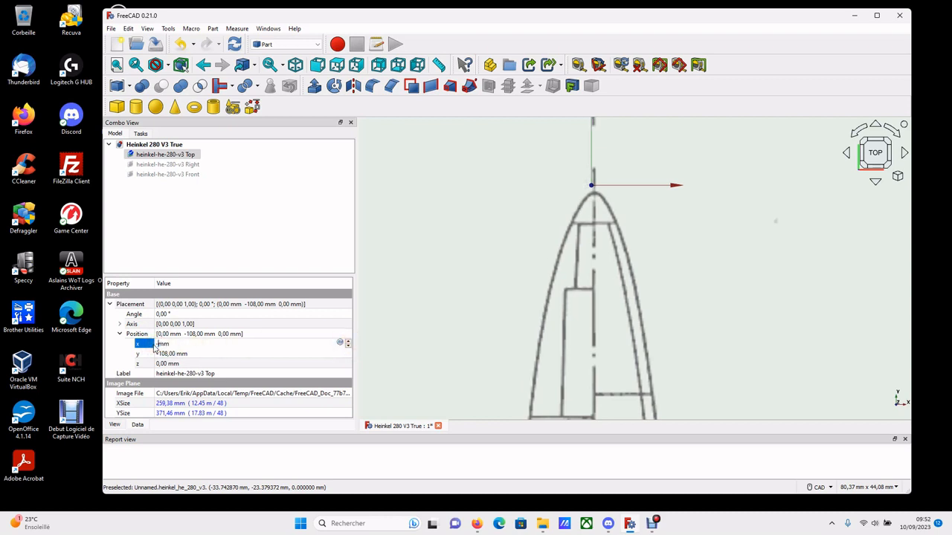
pyautogui.write('-0,5')
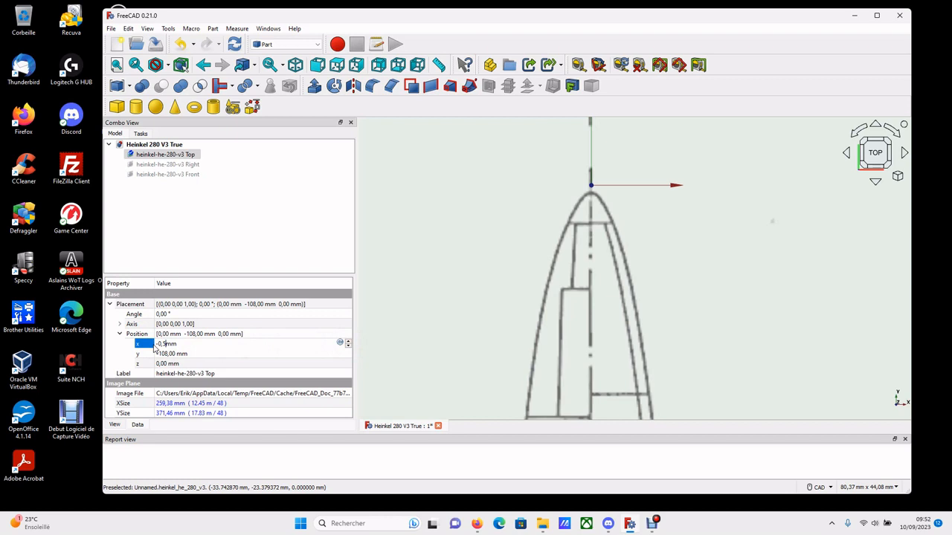
pyautogui.press('Return')
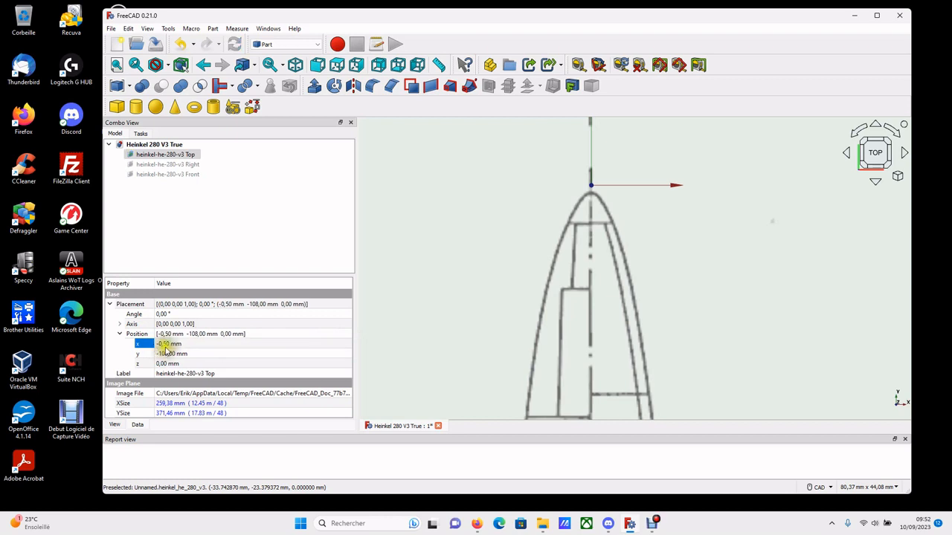
pyautogui.click(167, 345)
pyautogui.doubleClick(167, 345)
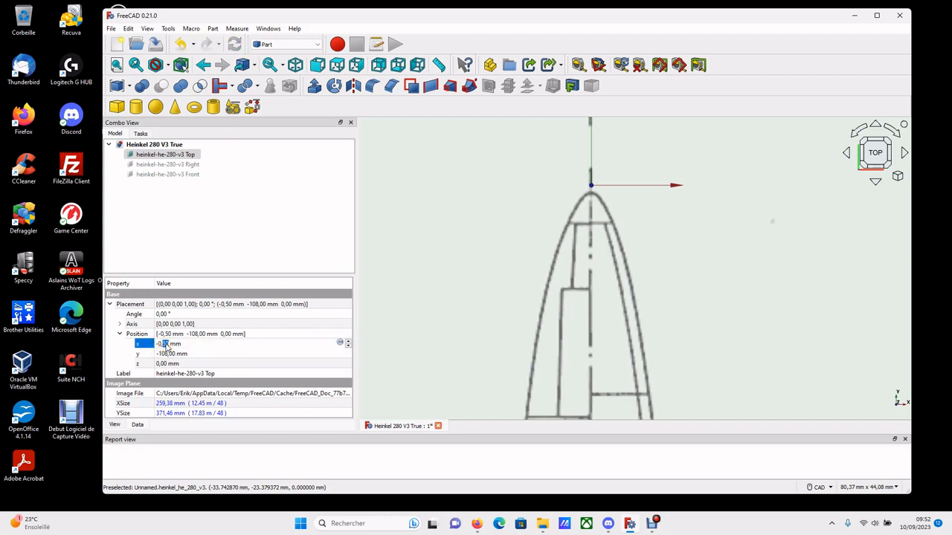
pyautogui.write('4')
pyautogui.press('Return')
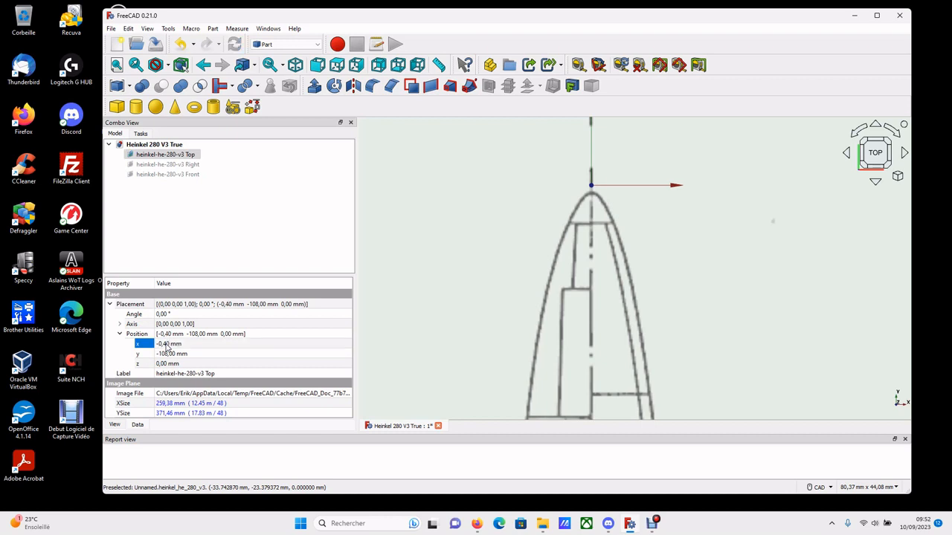
# Set the Top image's y position to -107 mm so the nose tip meets the origin
pyautogui.click(175, 356)
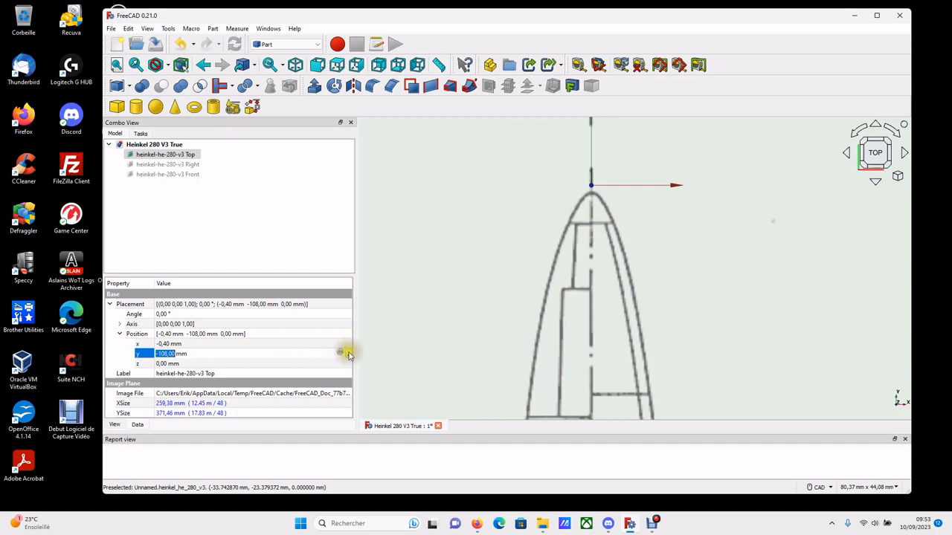
pyautogui.click(347, 351)
pyautogui.scroll(5, 600, 219)
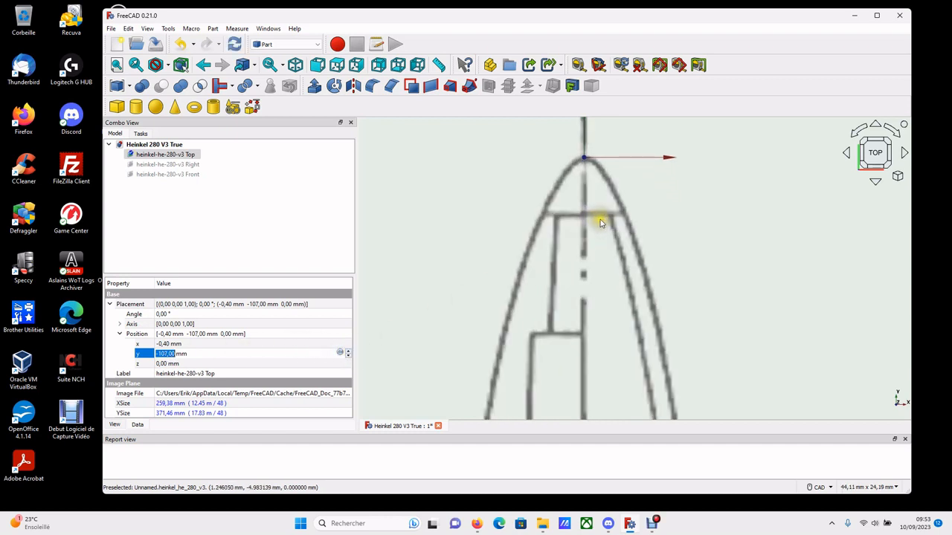
pyautogui.scroll(-3, 600, 219)
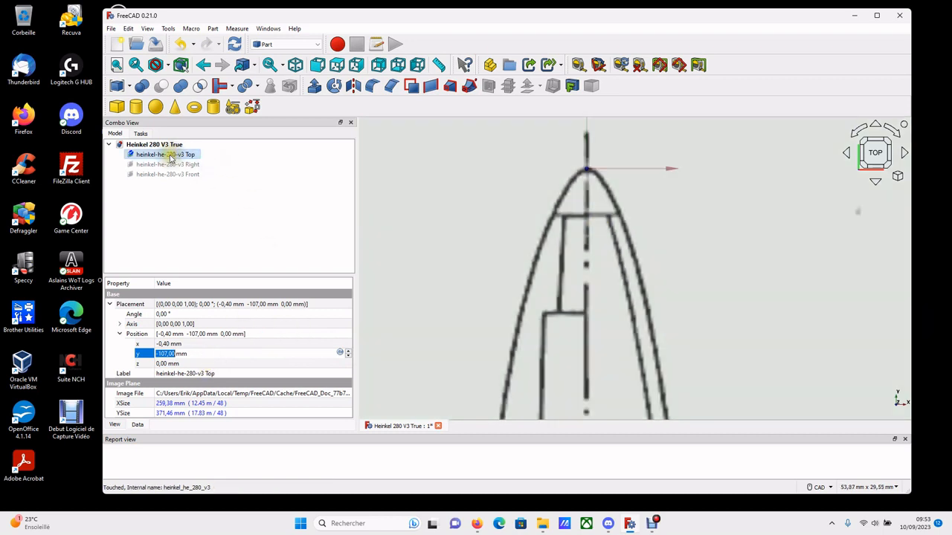
pyautogui.click(171, 155)
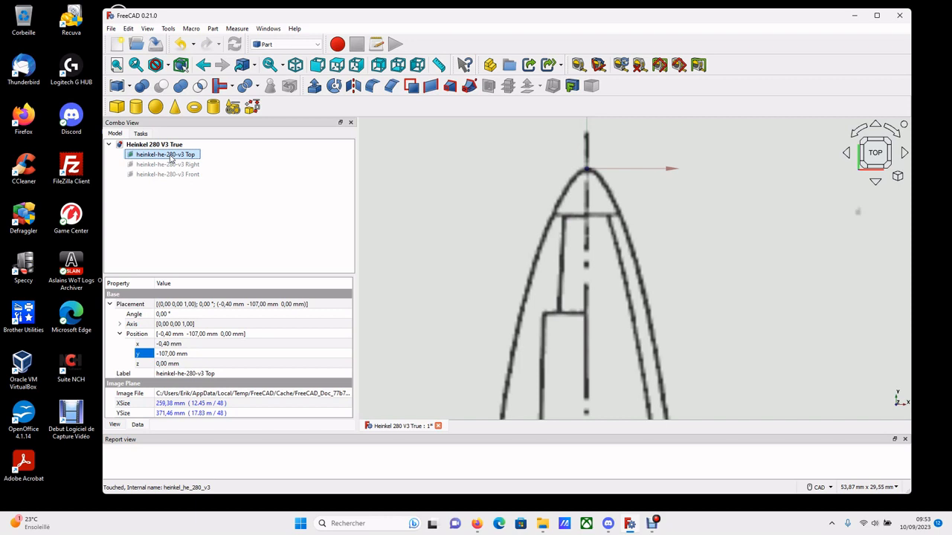
# Hide the Top image and display the Right image in right view, framed on the side-profile drawing
pyautogui.click(171, 157)
pyautogui.press('space')
pyautogui.click(170, 164)
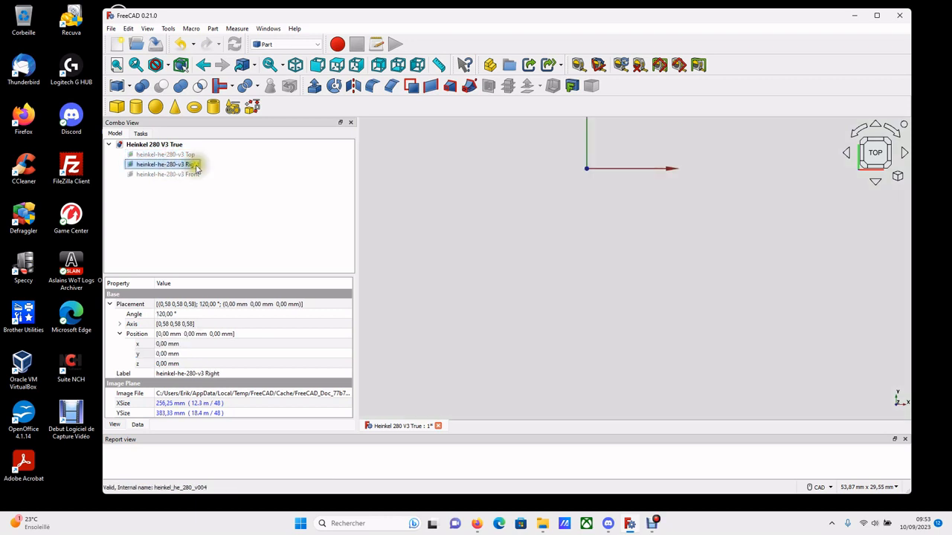
pyautogui.press('space')
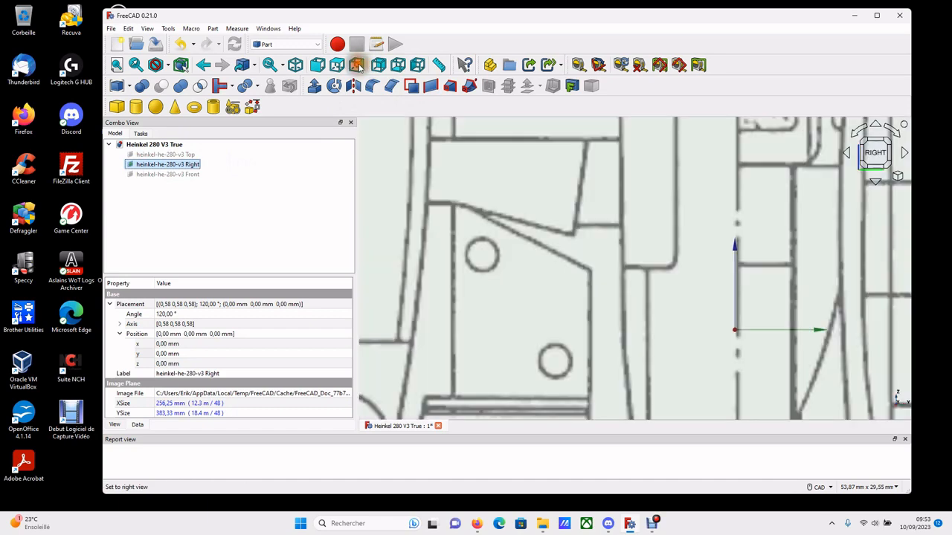
pyautogui.click(356, 65)
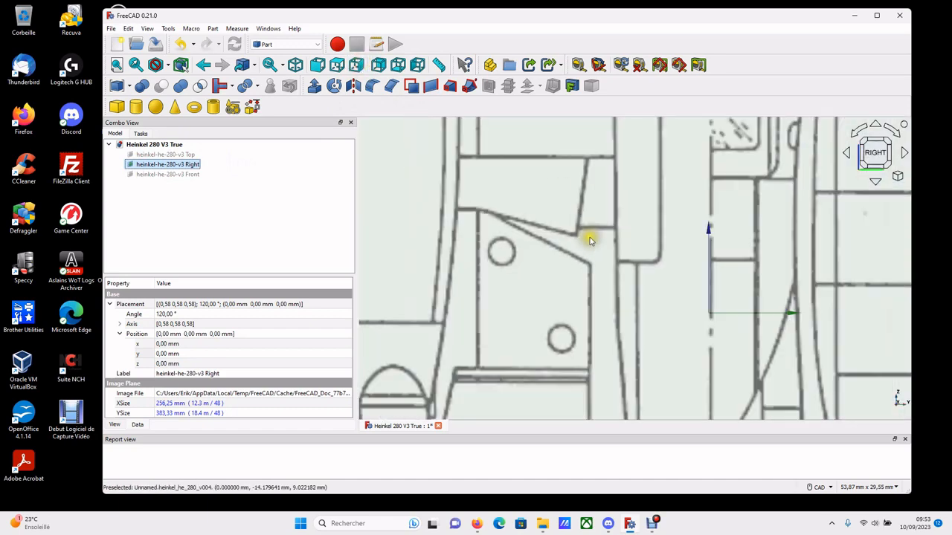
pyautogui.scroll(-5, 590, 241)
pyautogui.scroll(-3, 629, 241)
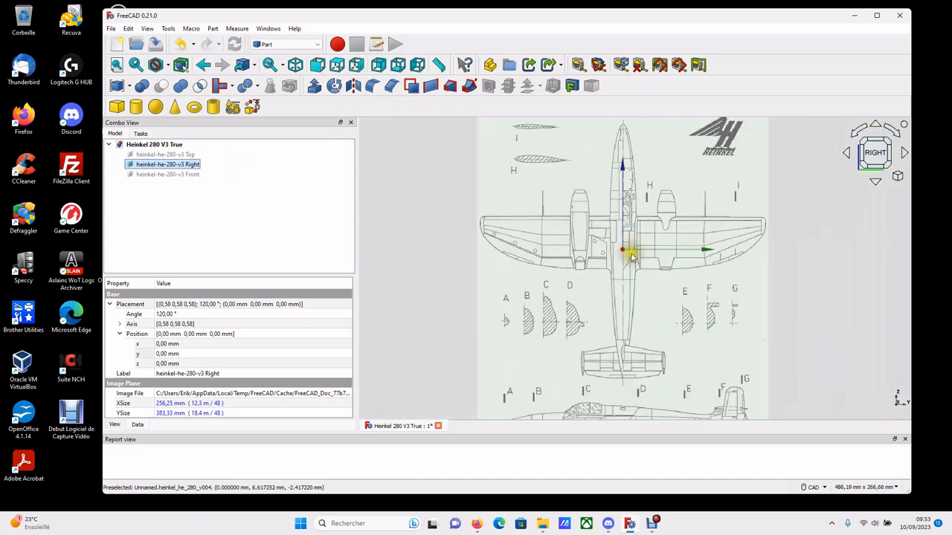
pyautogui.moveTo(638, 379); pyautogui.dragTo(618, 313, button='middle')
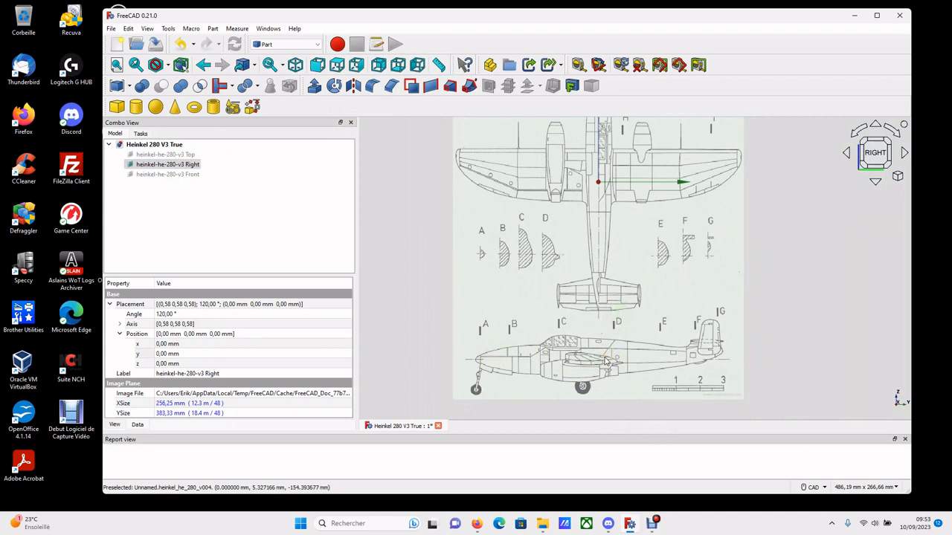
# Move the Right blueprint image 108 mm along Y and 156 mm along Z with Transform, bringing the side profile's nose to the origin
pyautogui.click(595, 334)
pyautogui.rightClick(593, 336)
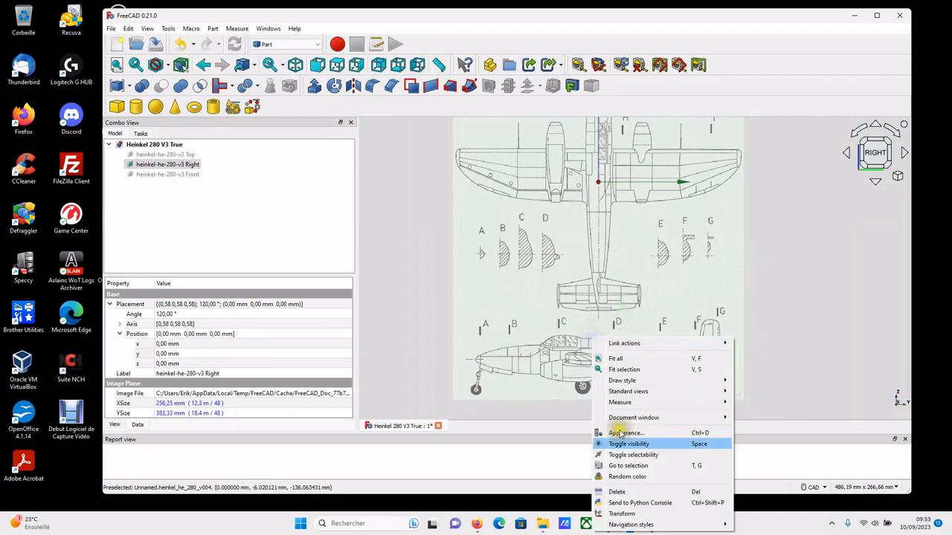
pyautogui.click(625, 513)
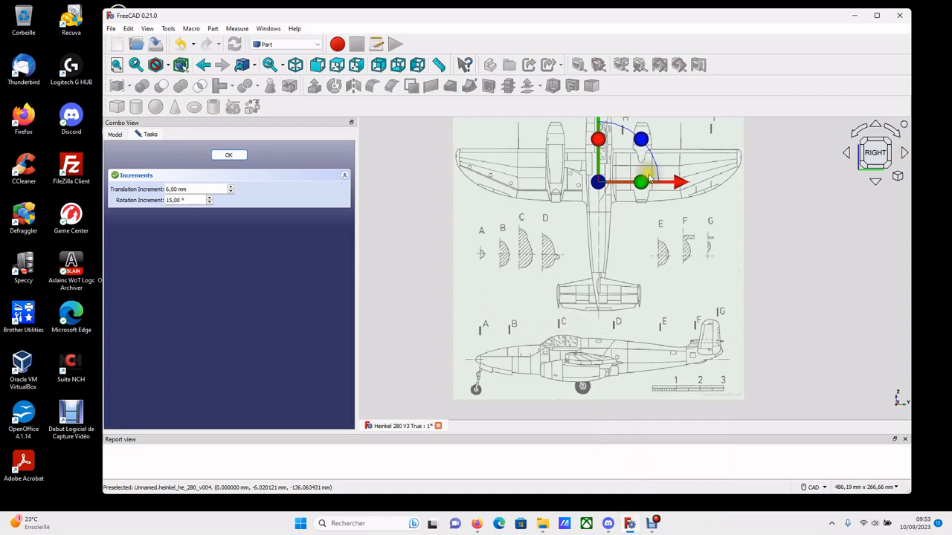
pyautogui.moveTo(676, 182); pyautogui.dragTo(804, 177)
pyautogui.scroll(-2, 718, 231)
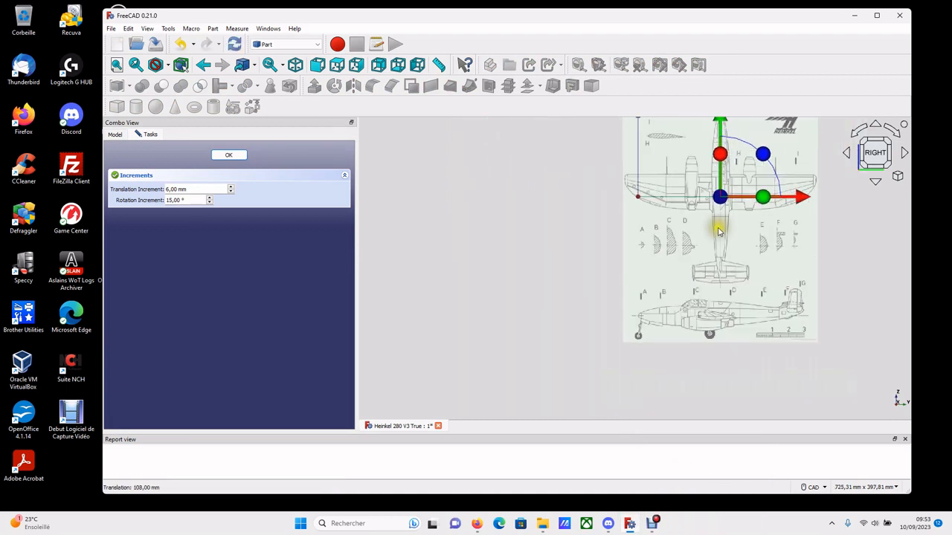
pyautogui.moveTo(718, 121); pyautogui.dragTo(719, 30)
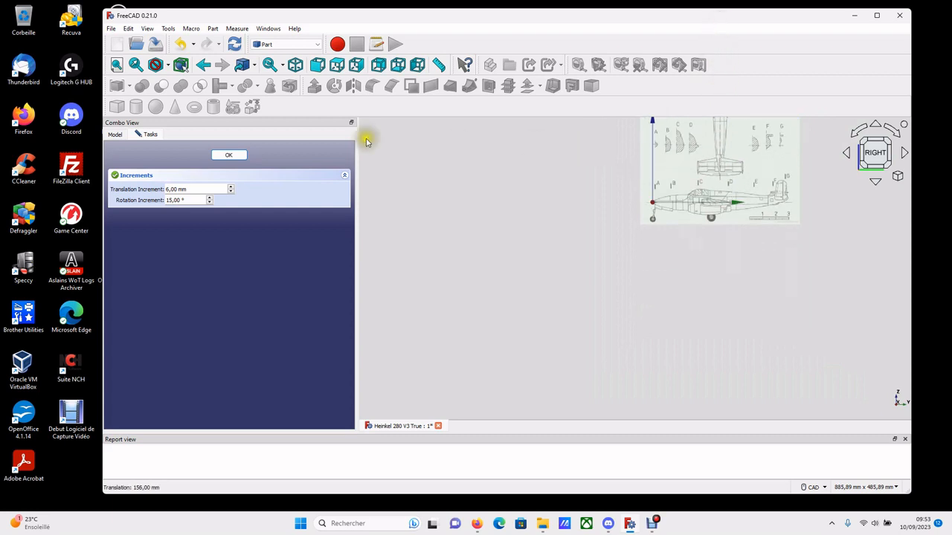
pyautogui.click(230, 154)
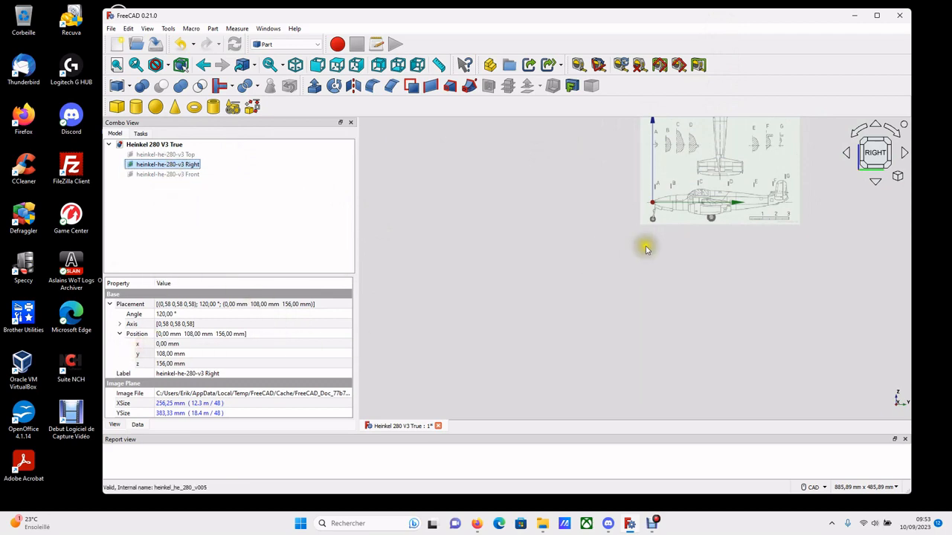
# Set the Right image's z position to 156,5 mm so the side profile's centreline lies on the horizontal axis
pyautogui.scroll(3, 655, 187)
pyautogui.moveTo(676, 191); pyautogui.dragTo(500, 319, button='middle')
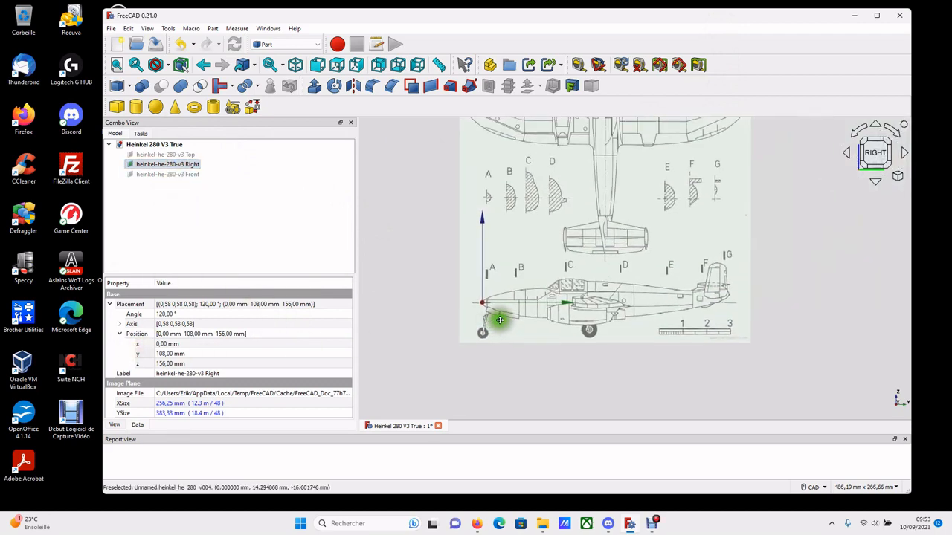
pyautogui.scroll(5, 496, 310)
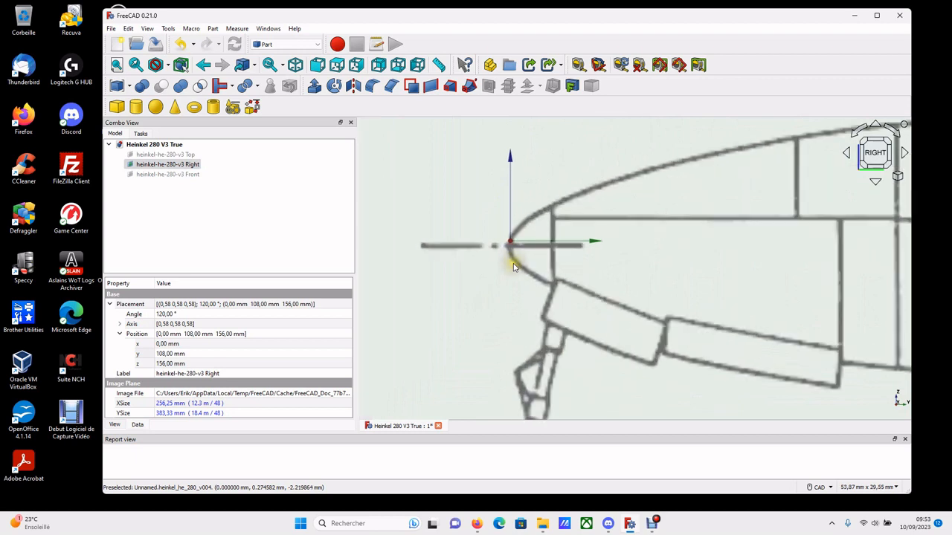
pyautogui.scroll(2, 513, 266)
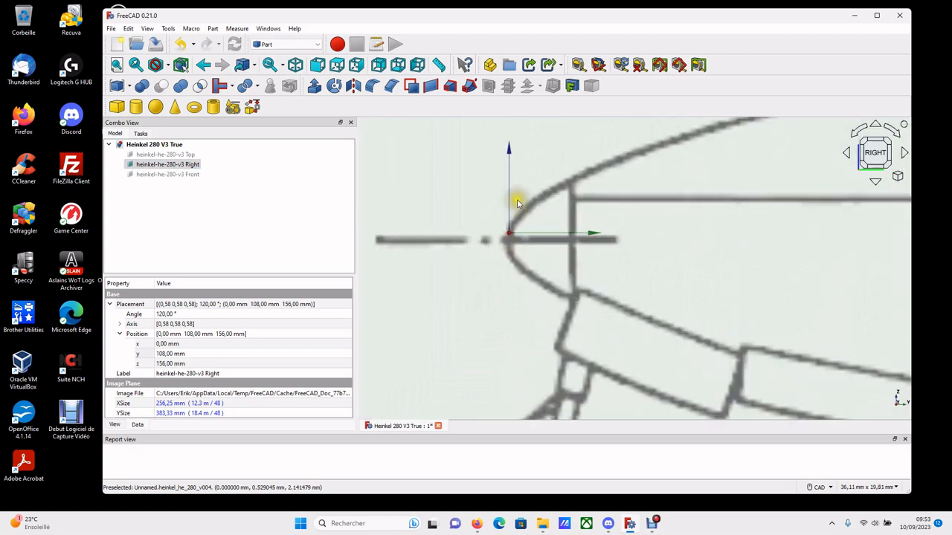
pyautogui.click(192, 363)
pyautogui.click(349, 366)
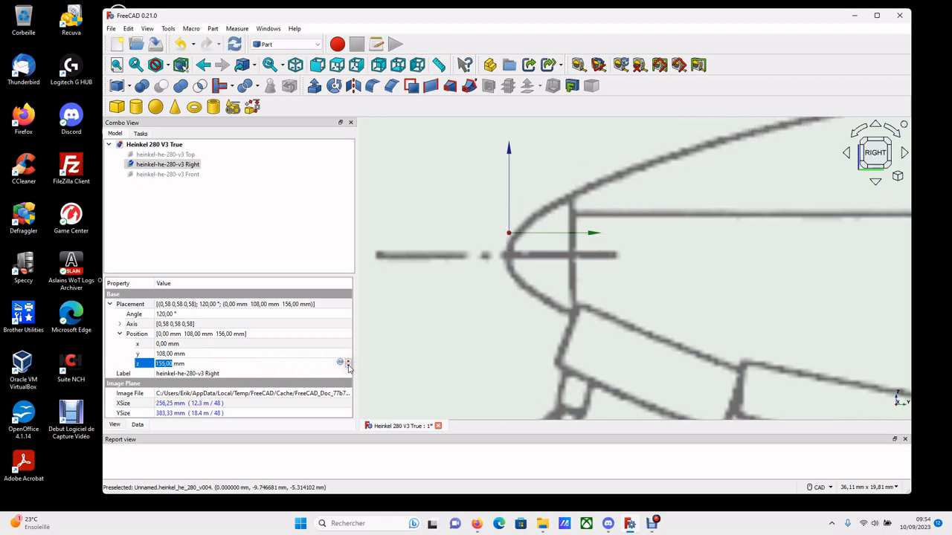
pyautogui.click(349, 361)
pyautogui.click(349, 361)
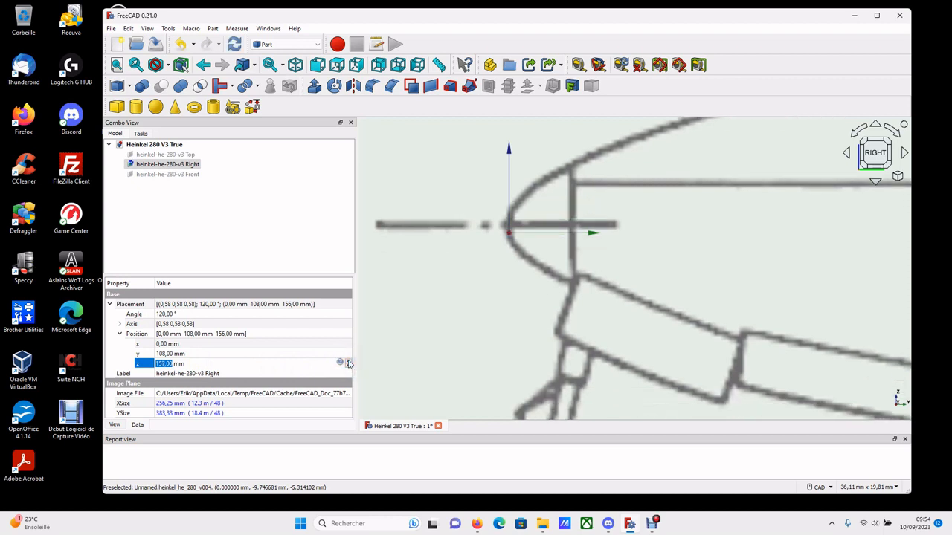
pyautogui.click(348, 366)
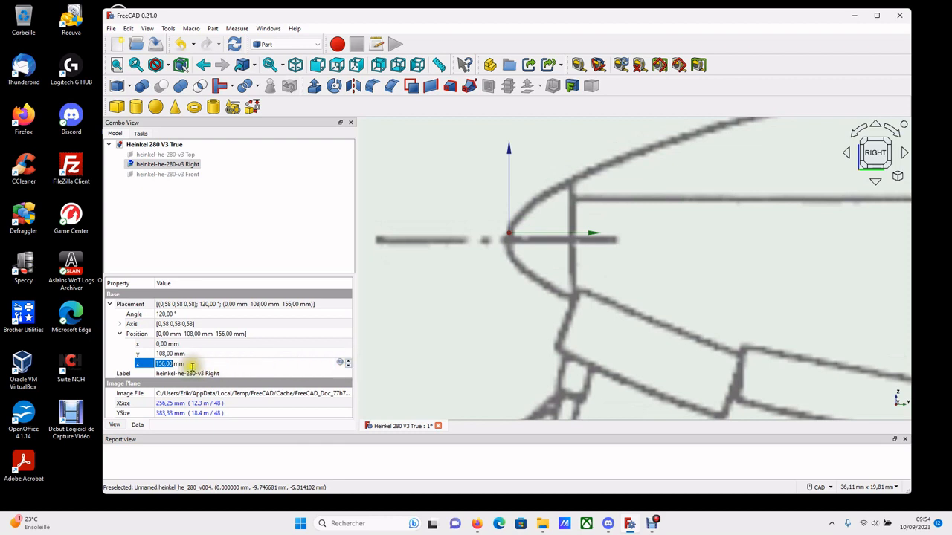
pyautogui.click(163, 364)
pyautogui.click(170, 365)
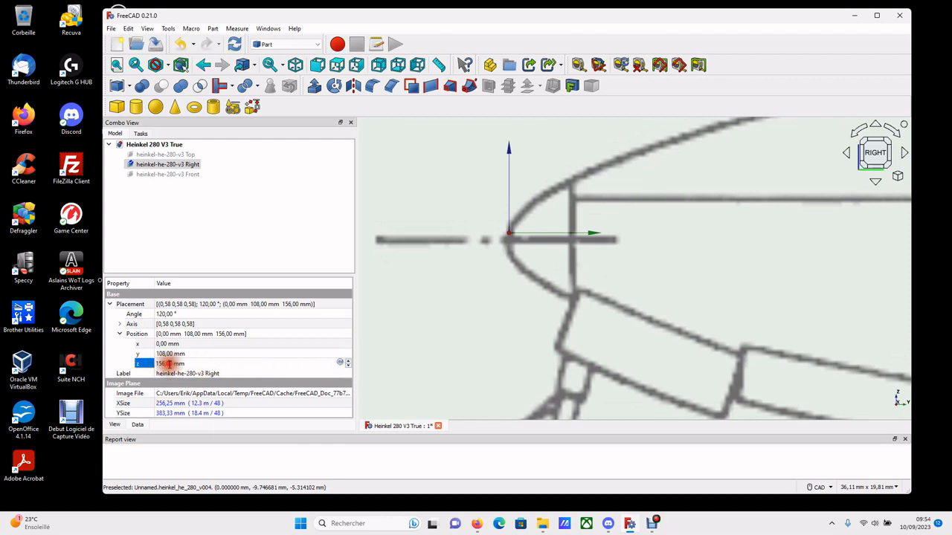
pyautogui.press('Delete')
pyautogui.write('5')
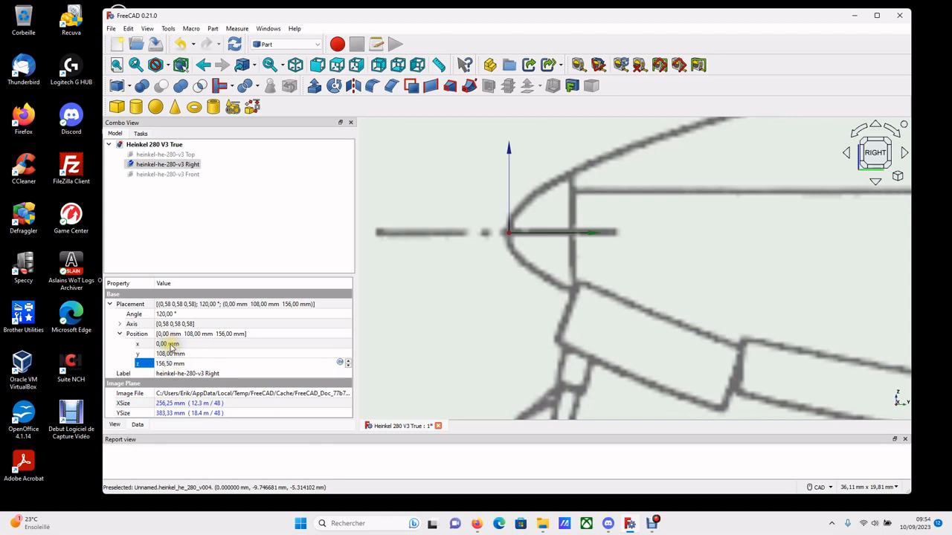
pyautogui.click(170, 352)
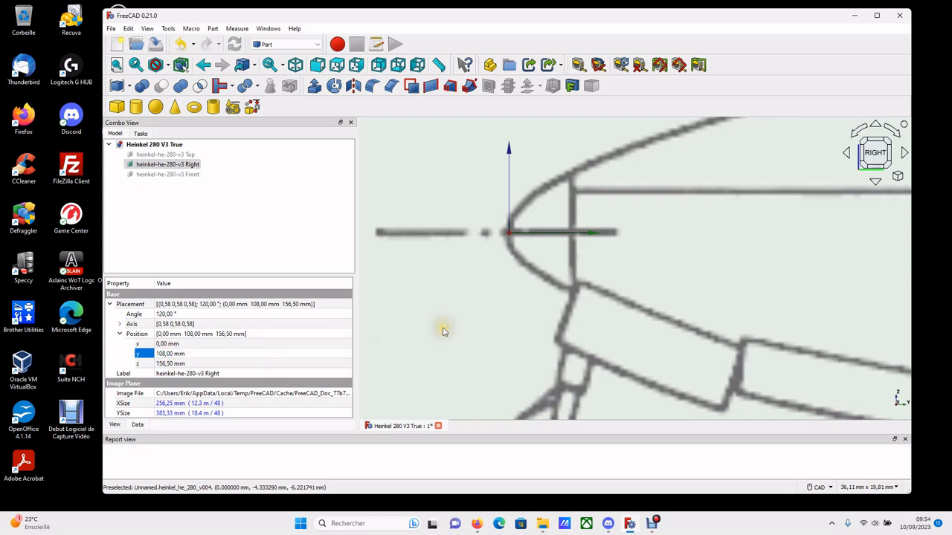
# Hide the Right image and display the Front image in front view, with the whole drawing fitted
pyautogui.scroll(-5, 428, 329)
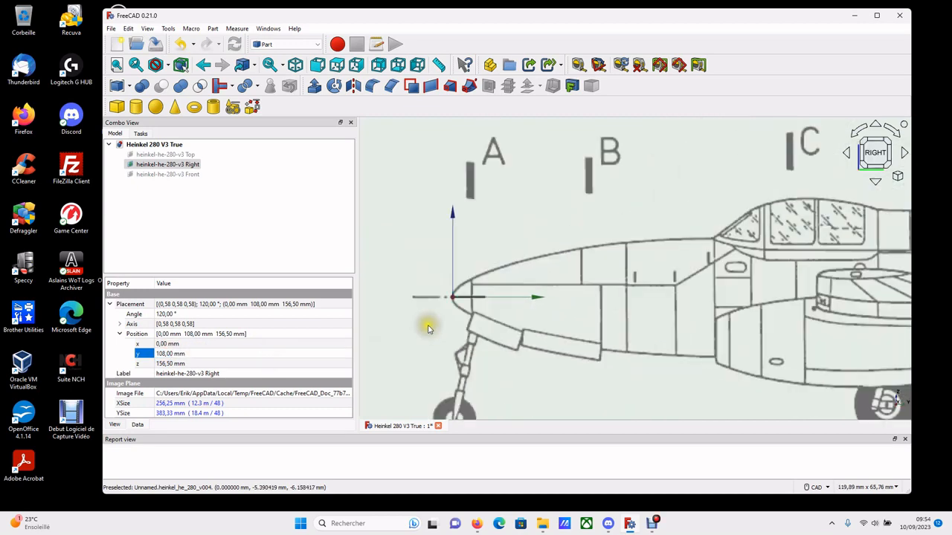
pyautogui.click(167, 165)
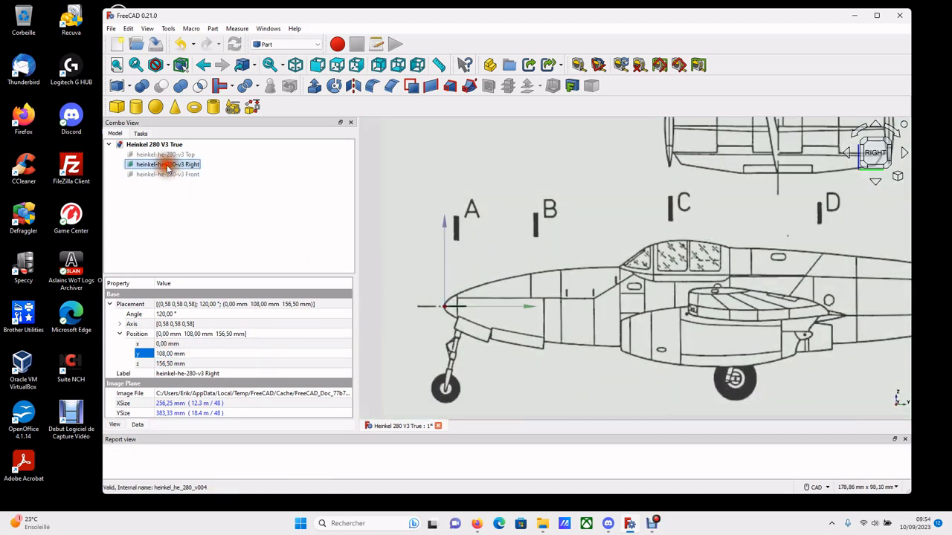
pyautogui.press('space')
pyautogui.click(177, 175)
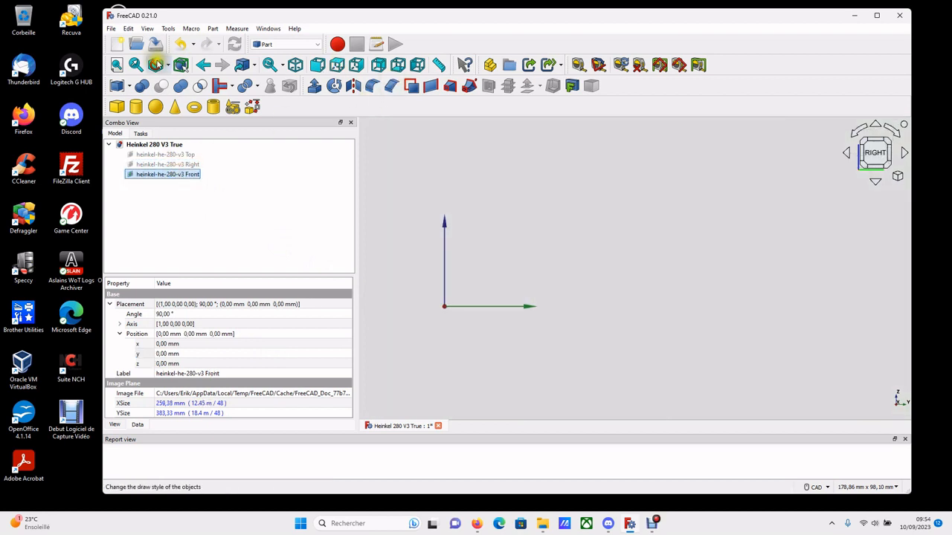
pyautogui.click(117, 66)
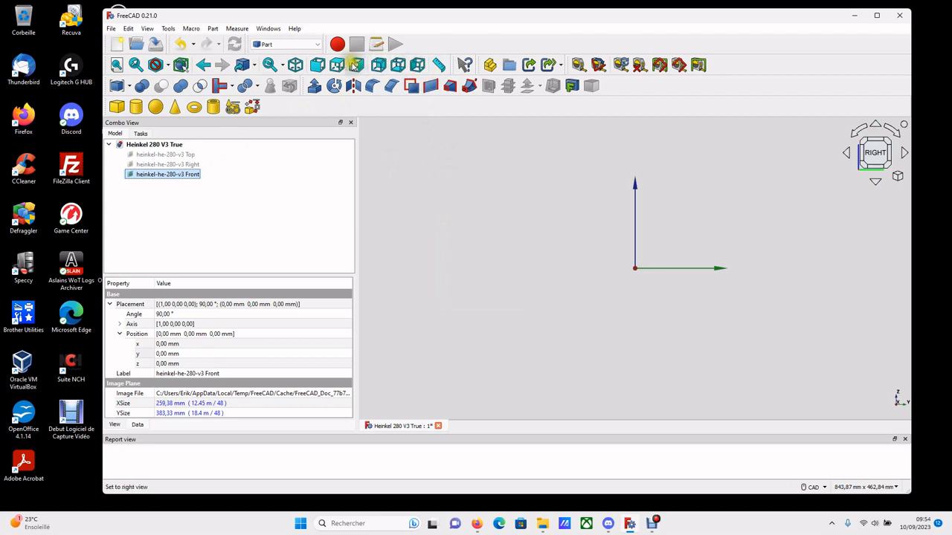
pyautogui.click(319, 66)
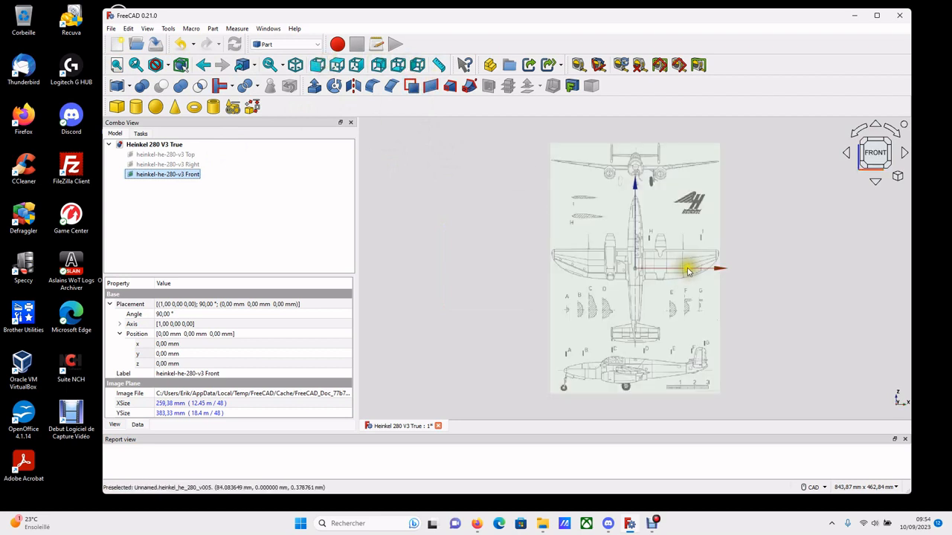
# Move the Front blueprint image -156 mm along the Z axis with Transform, bringing the front-view nose near the origin
pyautogui.click(665, 213)
pyautogui.rightClick(665, 221)
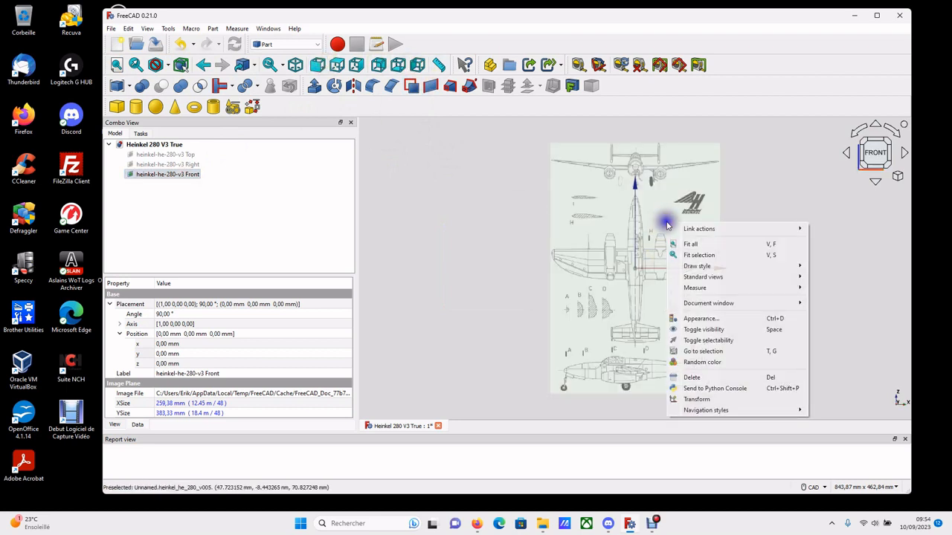
pyautogui.click(700, 400)
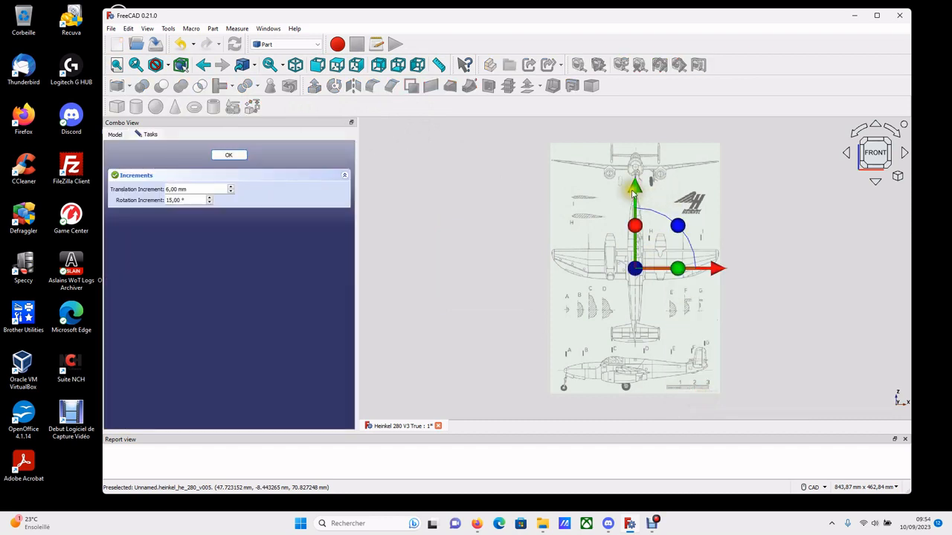
pyautogui.moveTo(635, 186); pyautogui.dragTo(640, 296)
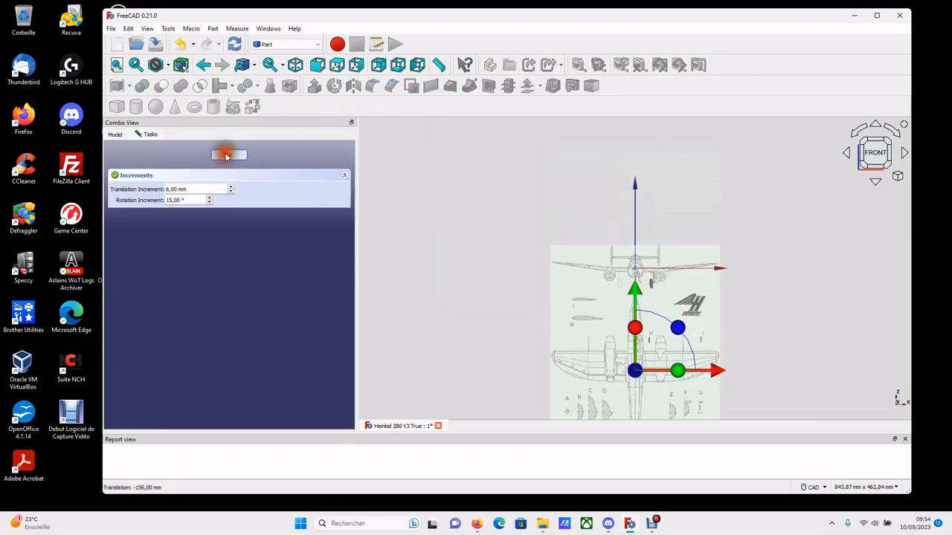
pyautogui.click(228, 155)
# Set the Front image's z position to -154,5 mm so the nose circle's horizontal centreline meets the origin
pyautogui.scroll(6, 633, 264)
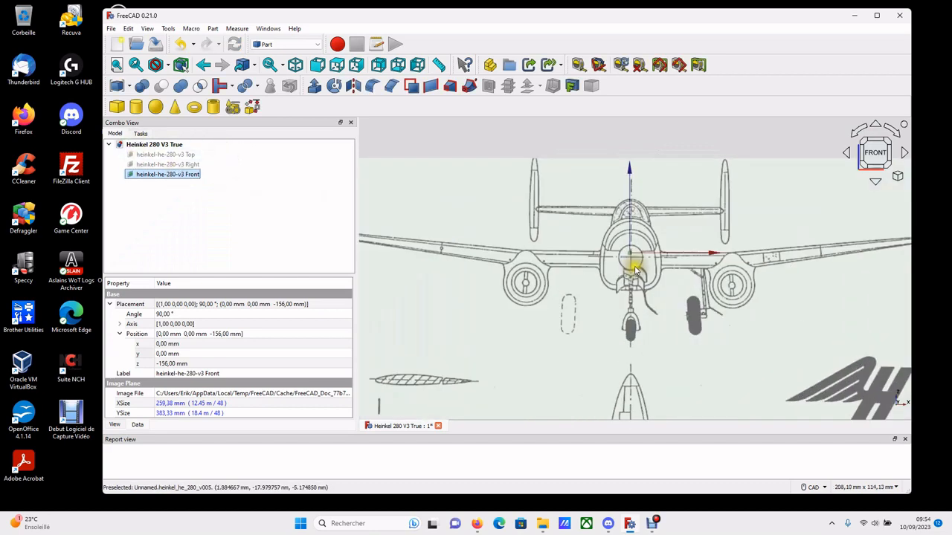
pyautogui.scroll(2, 610, 271)
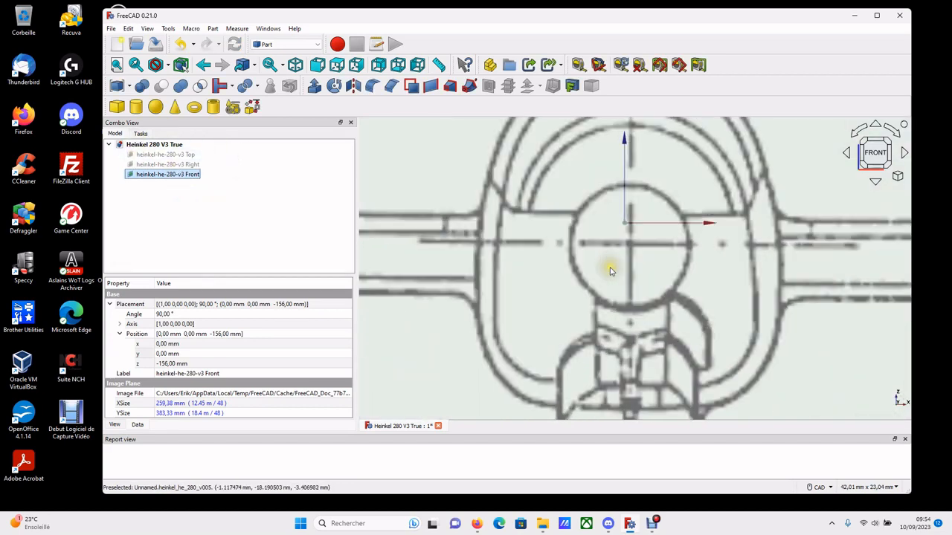
pyautogui.doubleClick(190, 364)
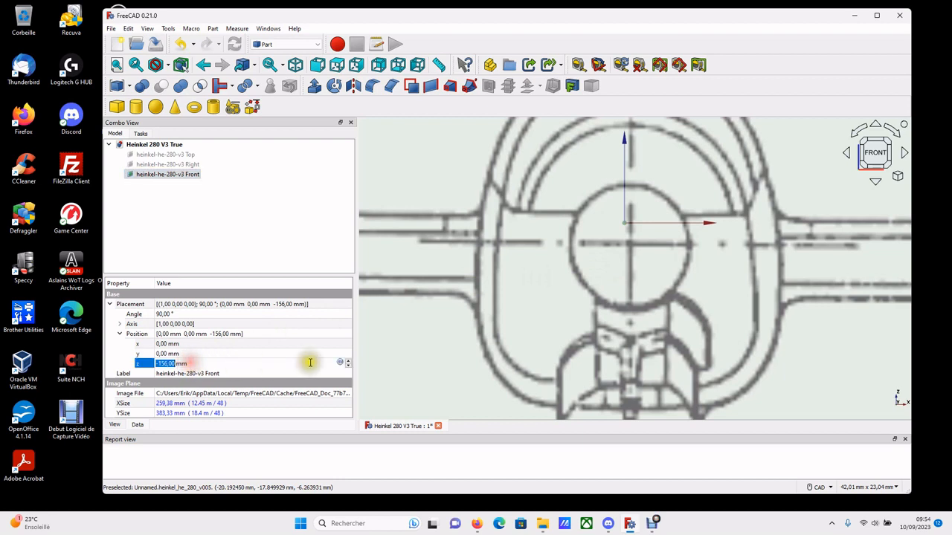
pyautogui.click(348, 361)
pyautogui.click(348, 362)
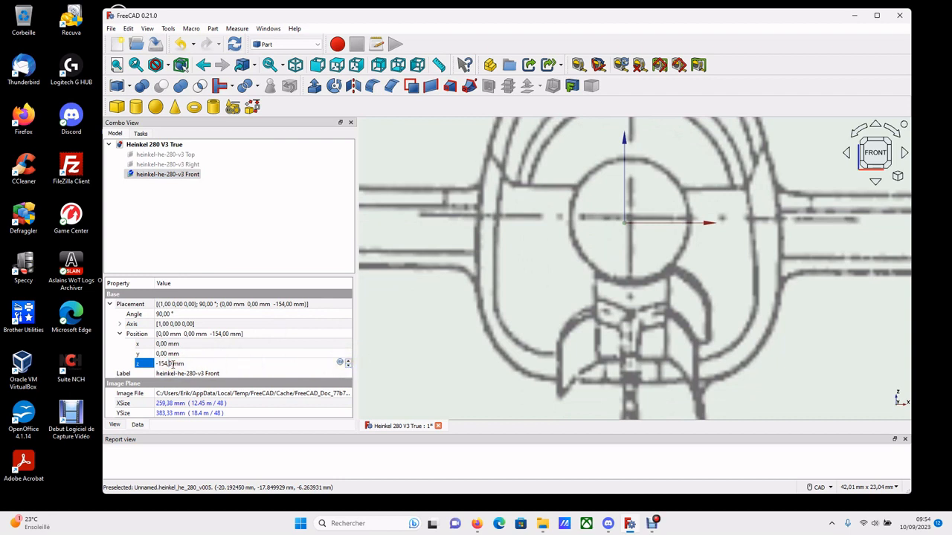
pyautogui.write('5')
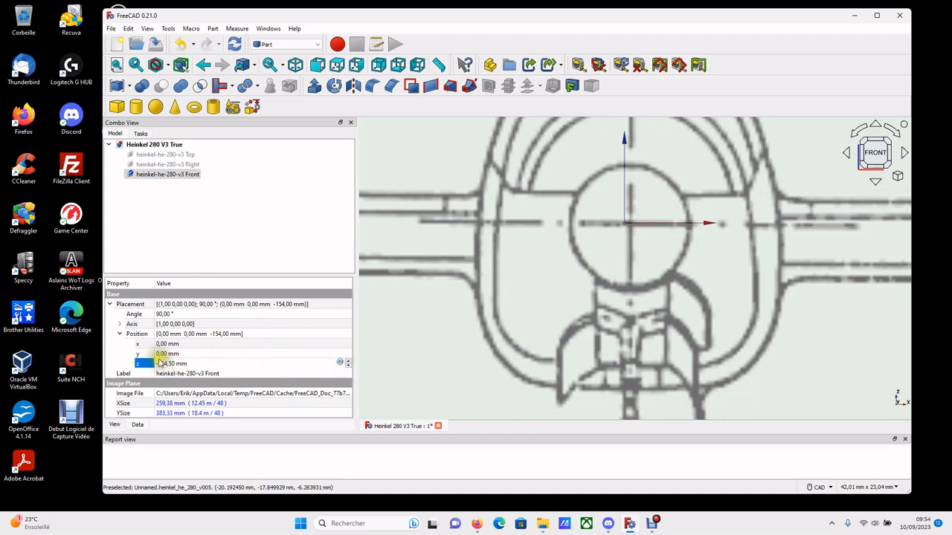
# Set the Front image's x position to -0,5 mm to centre the nose circle on the vertical axis
pyautogui.click(165, 344)
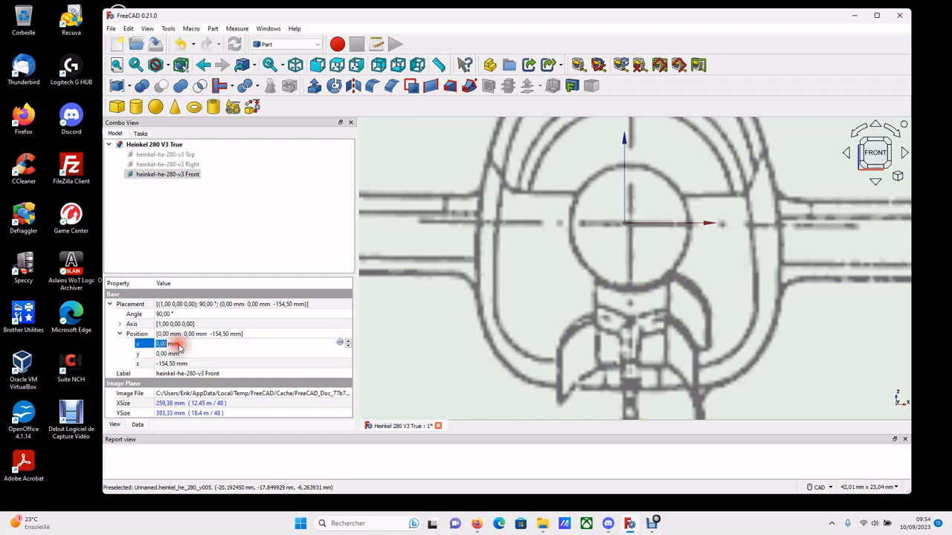
pyautogui.click(348, 349)
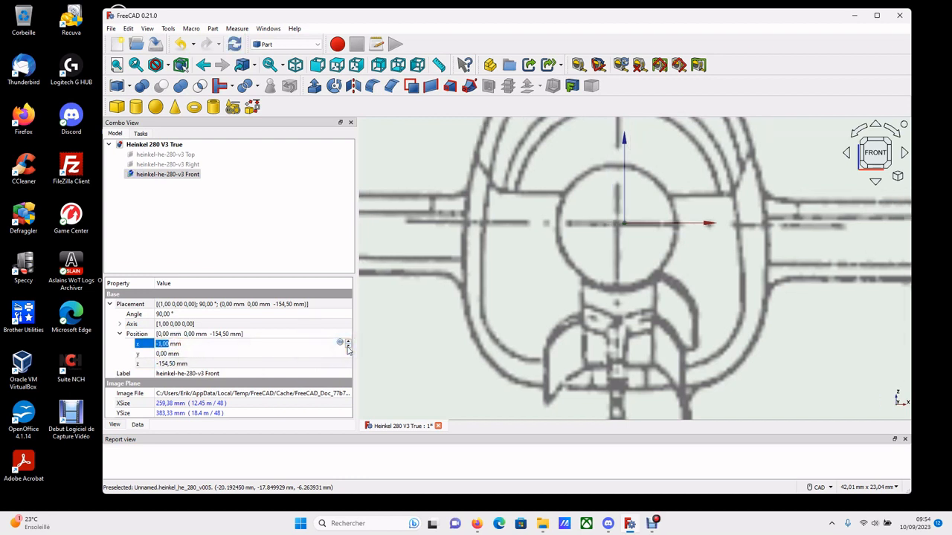
pyautogui.click(348, 342)
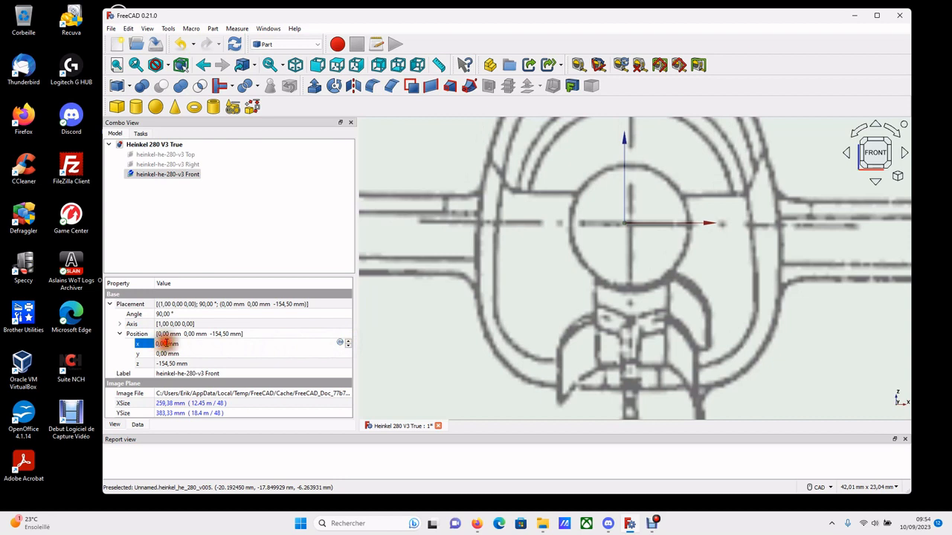
pyautogui.moveTo(167, 343); pyautogui.dragTo(140, 348)
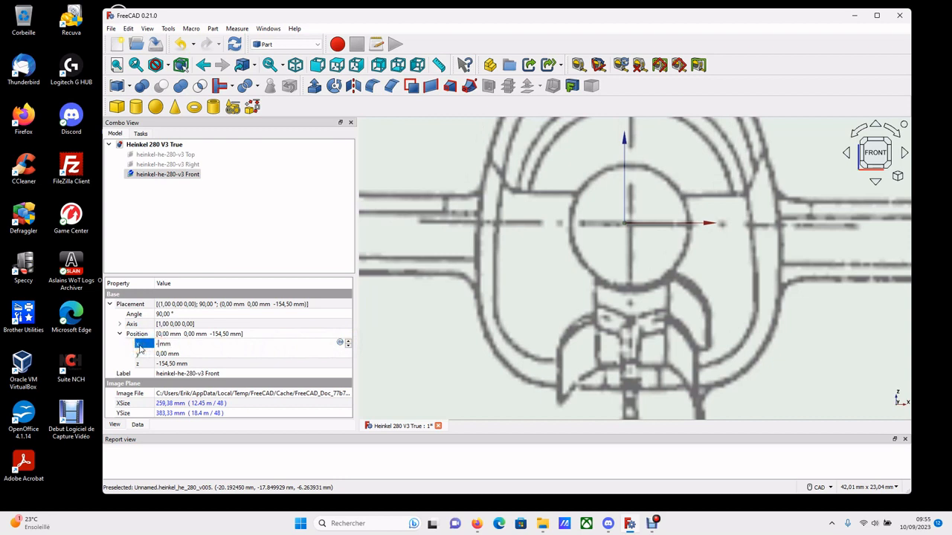
pyautogui.write('-0,5')
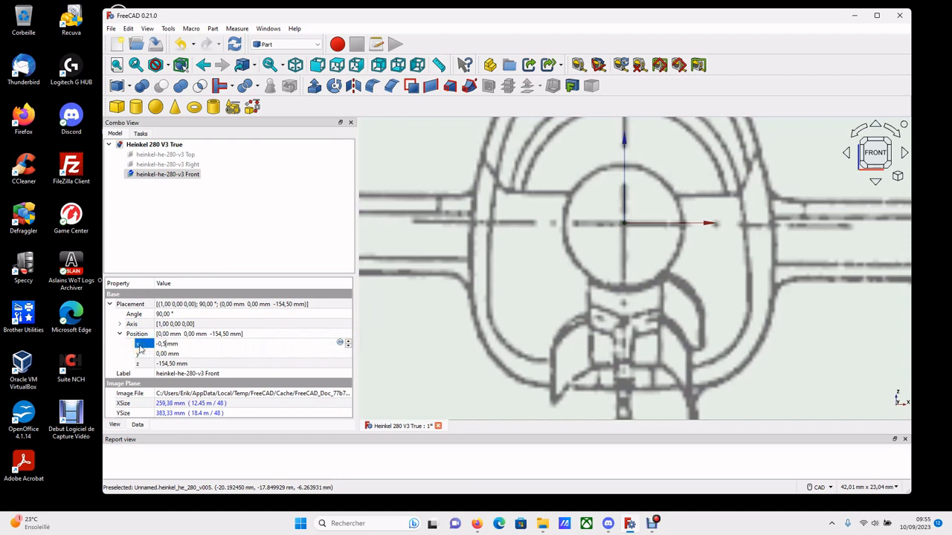
pyautogui.click(427, 323)
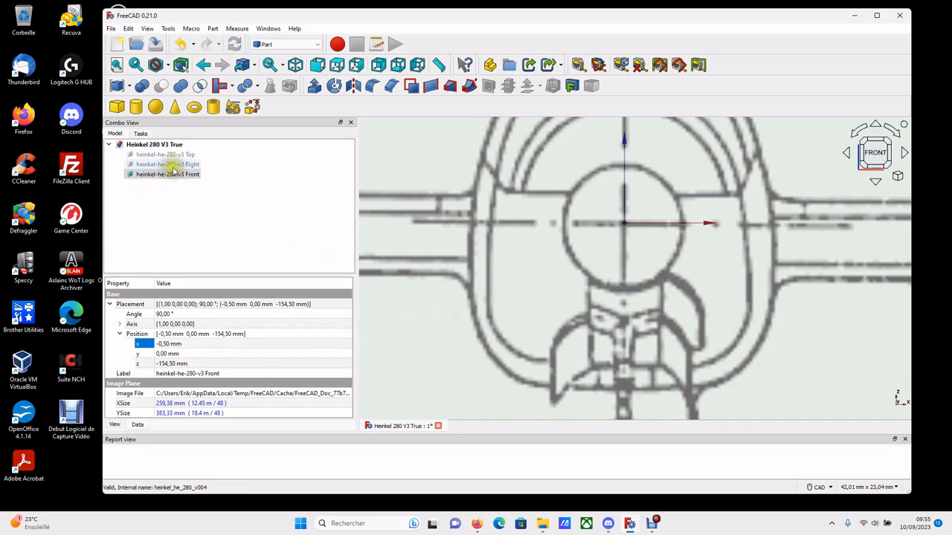
# Display the Top and Right blueprint images together with the Front image in isometric view
pyautogui.click(171, 155)
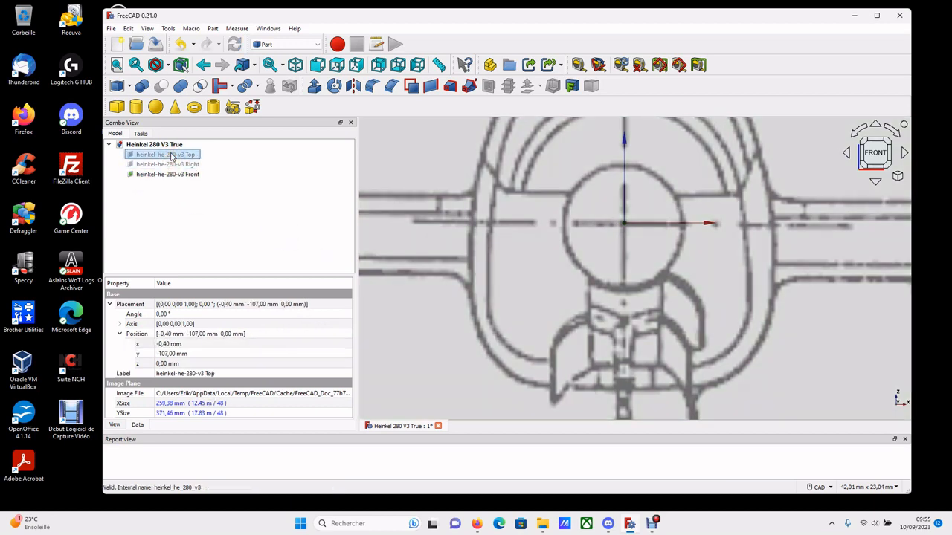
pyautogui.scroll(-5, 592, 268)
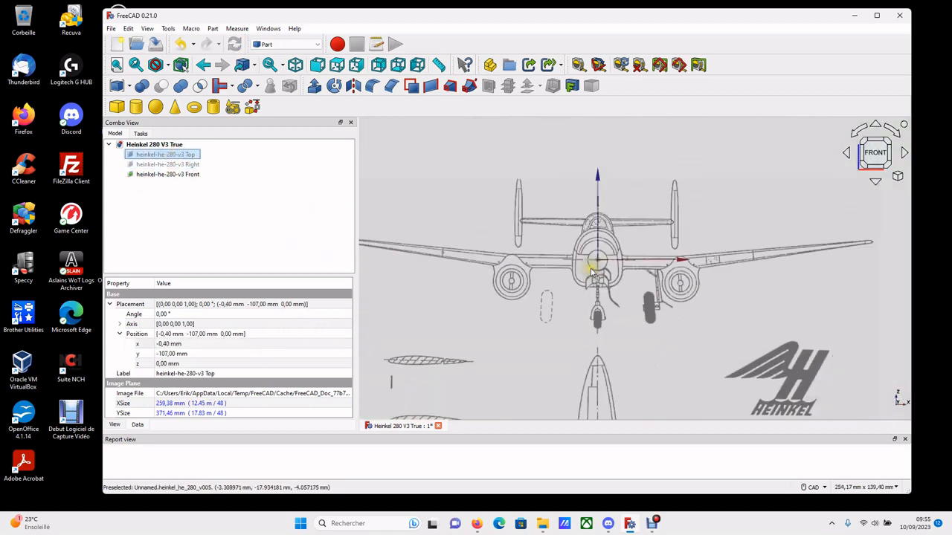
pyautogui.click(295, 65)
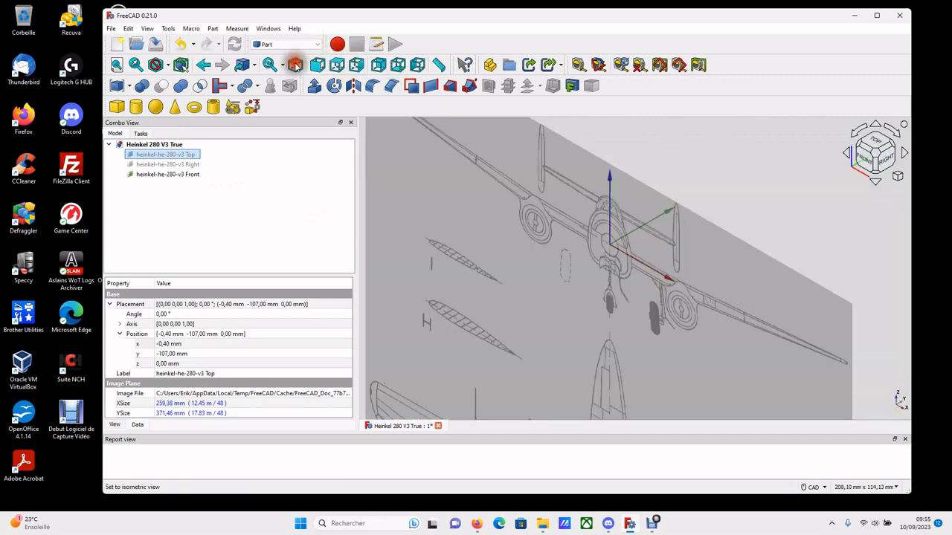
pyautogui.click(179, 164)
pyautogui.scroll(-5, 615, 234)
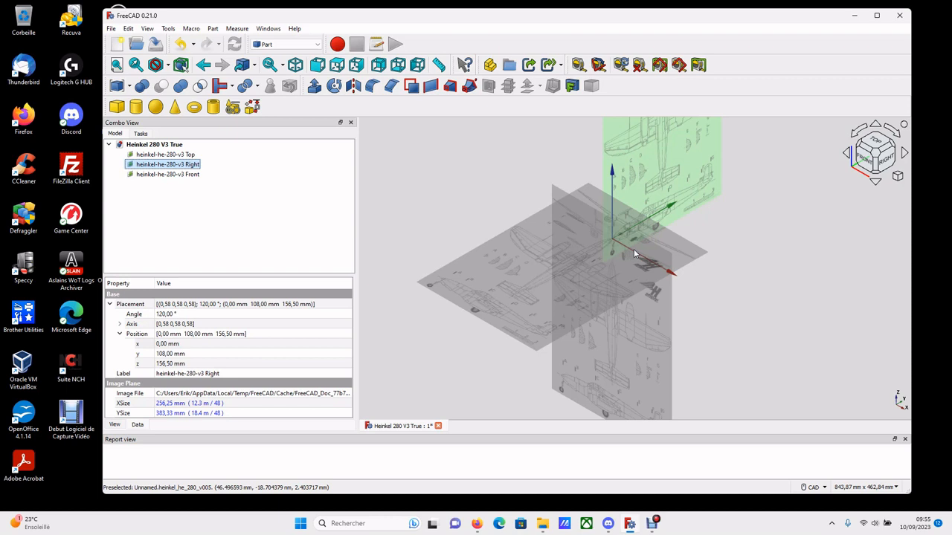
pyautogui.click(632, 304)
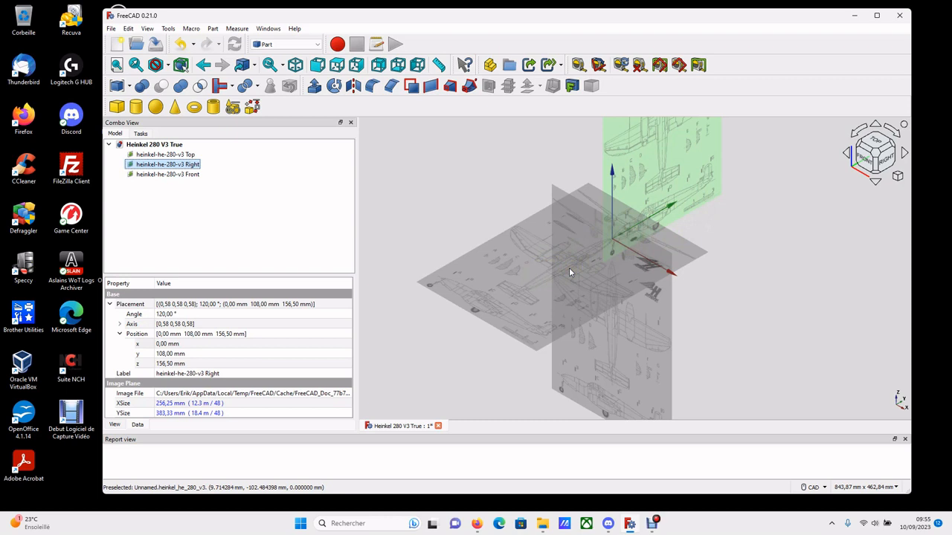
# Reverse the direction of the Top image on its XY plane in the image plane settings
pyautogui.click(179, 154)
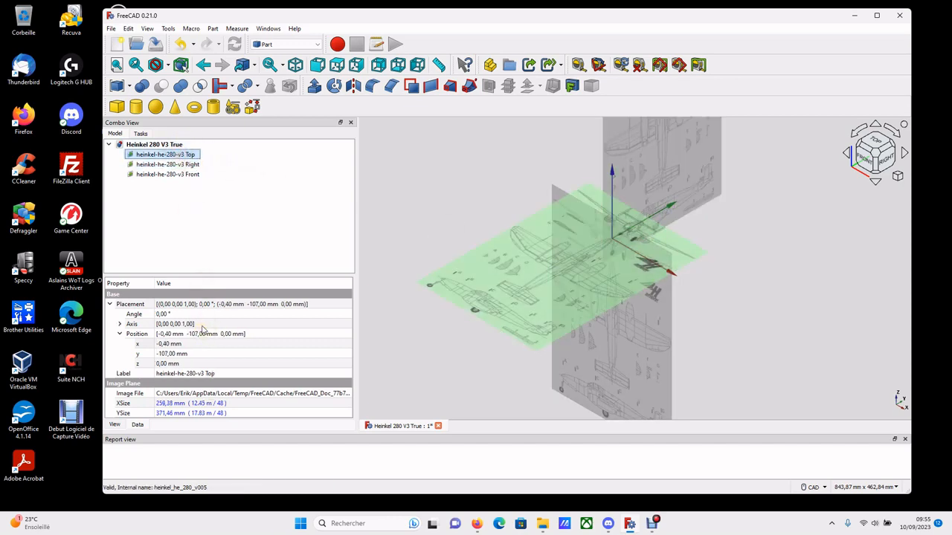
pyautogui.click(136, 305)
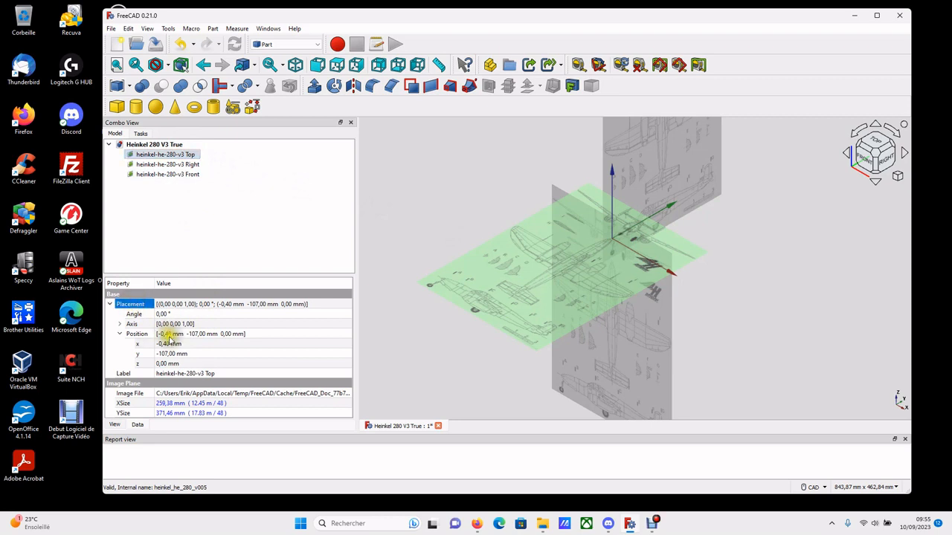
pyautogui.doubleClick(182, 155)
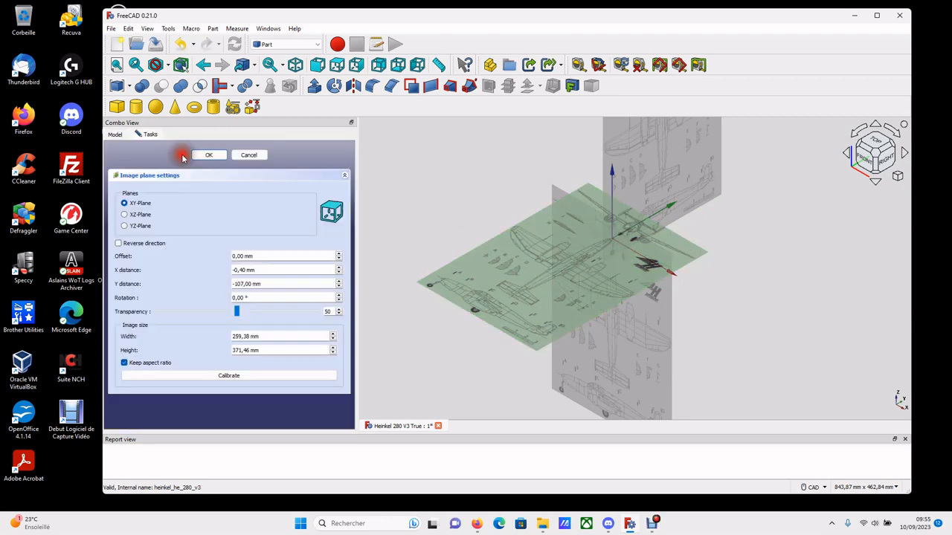
pyautogui.click(119, 243)
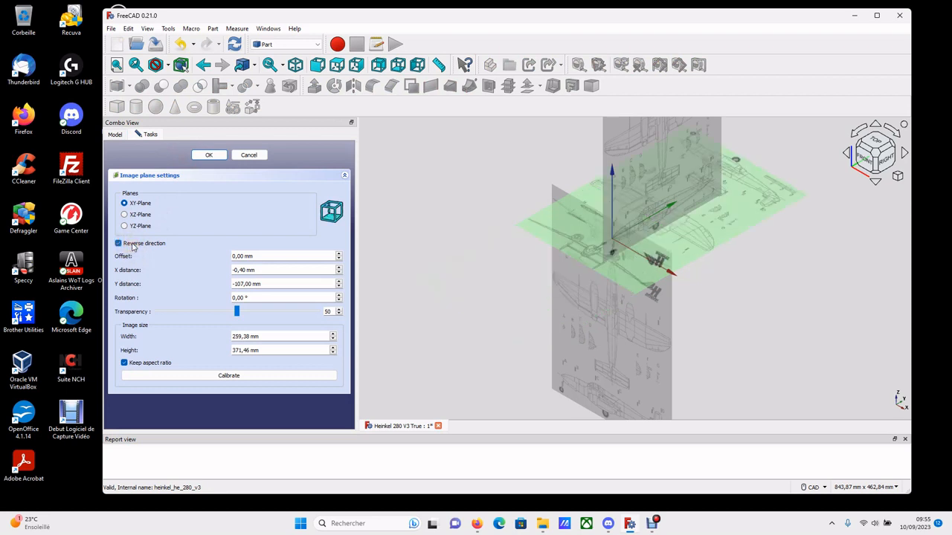
pyautogui.click(218, 155)
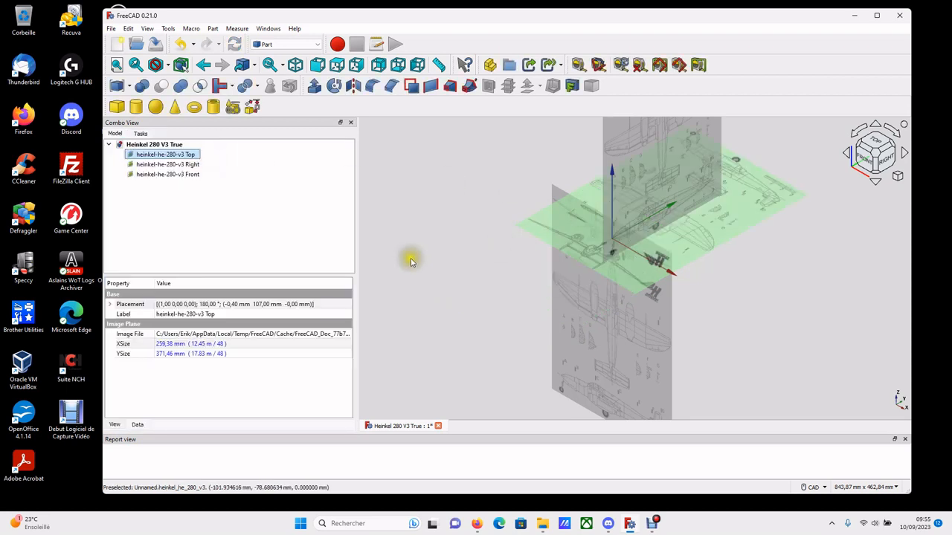
# Examine in top view whether the reversed Top image's fuselage nose and centreline align with the origin
pyautogui.click(337, 65)
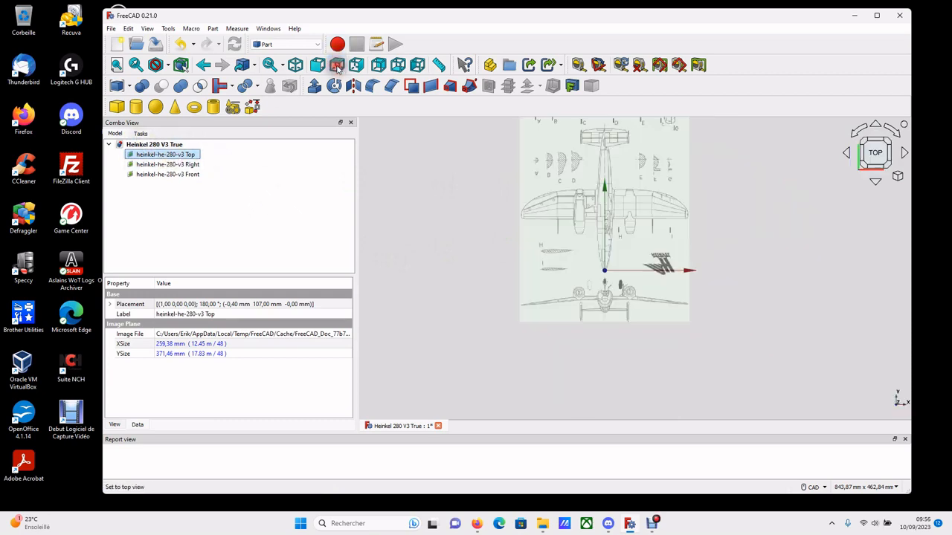
pyautogui.scroll(5, 640, 257)
pyautogui.scroll(2, 584, 294)
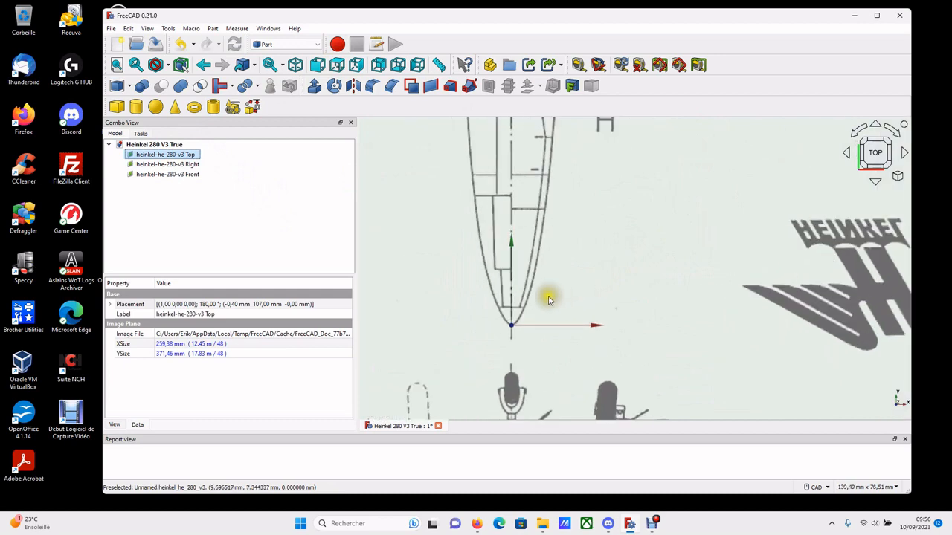
pyautogui.scroll(2, 540, 308)
pyautogui.scroll(-5, 540, 308)
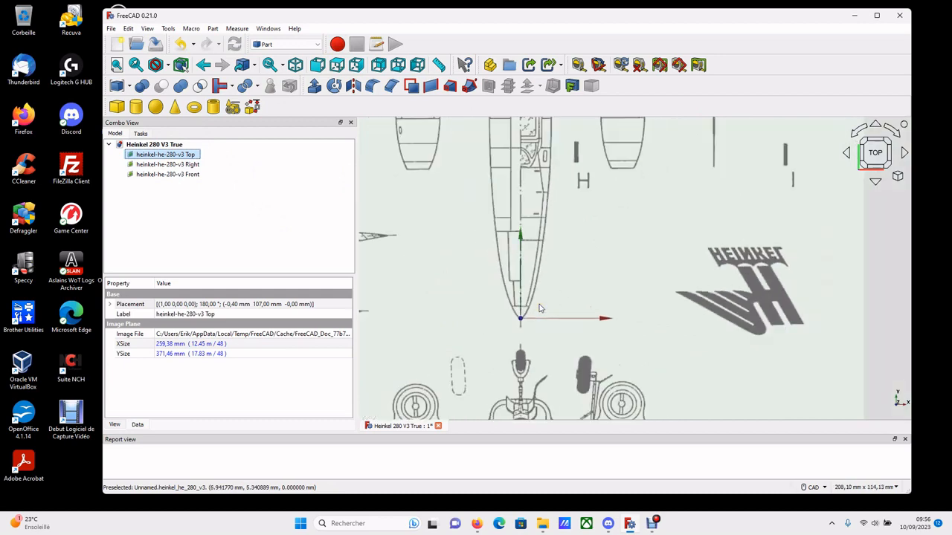
pyautogui.scroll(1, 540, 308)
pyautogui.scroll(4, 539, 308)
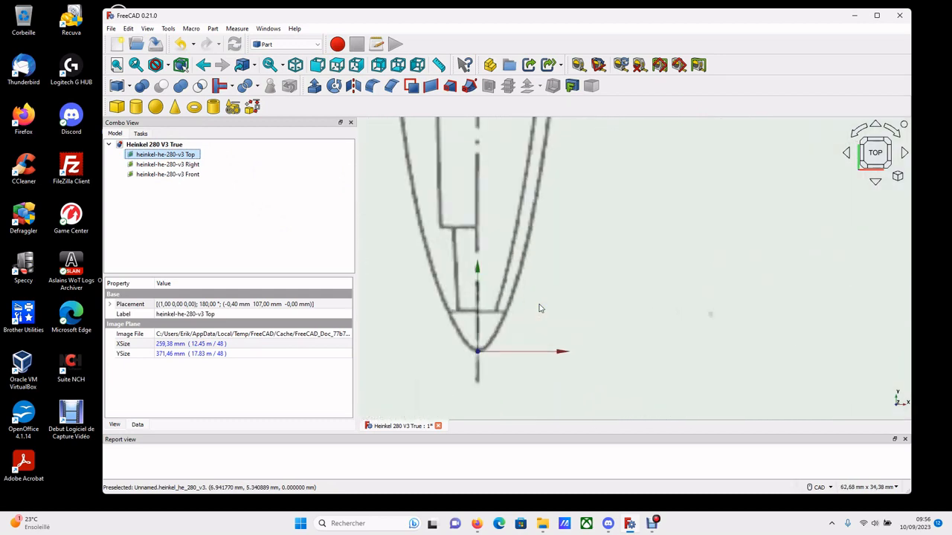
pyautogui.scroll(-3, 543, 306)
pyautogui.scroll(-5, 543, 306)
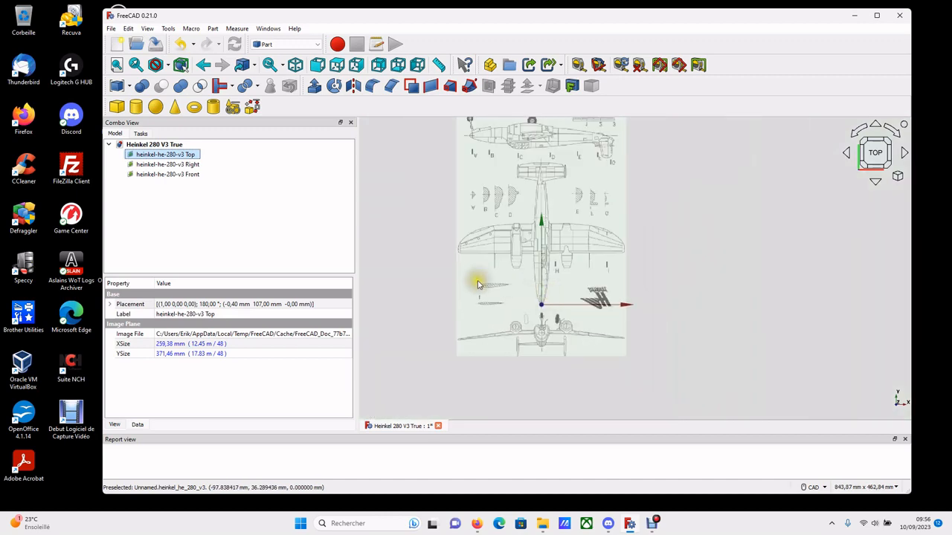
# Check the three image planes in isometric view and the Front image's nose alignment with the origin in front view
pyautogui.click(294, 64)
pyautogui.scroll(2, 580, 238)
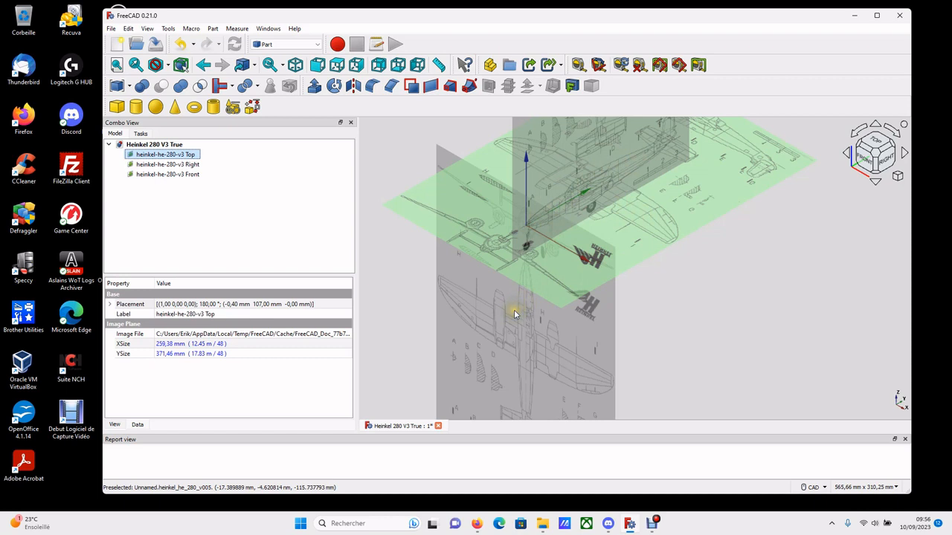
pyautogui.scroll(-1, 515, 313)
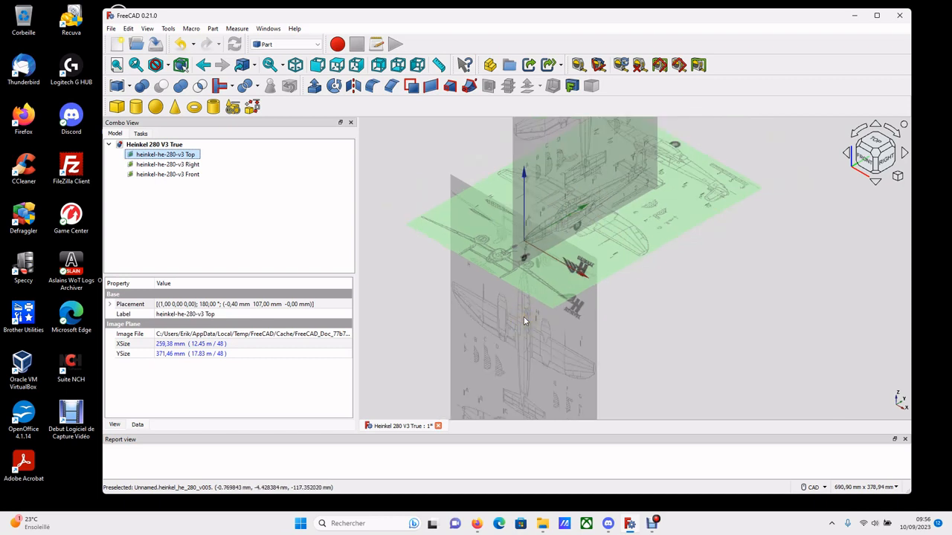
pyautogui.click(317, 65)
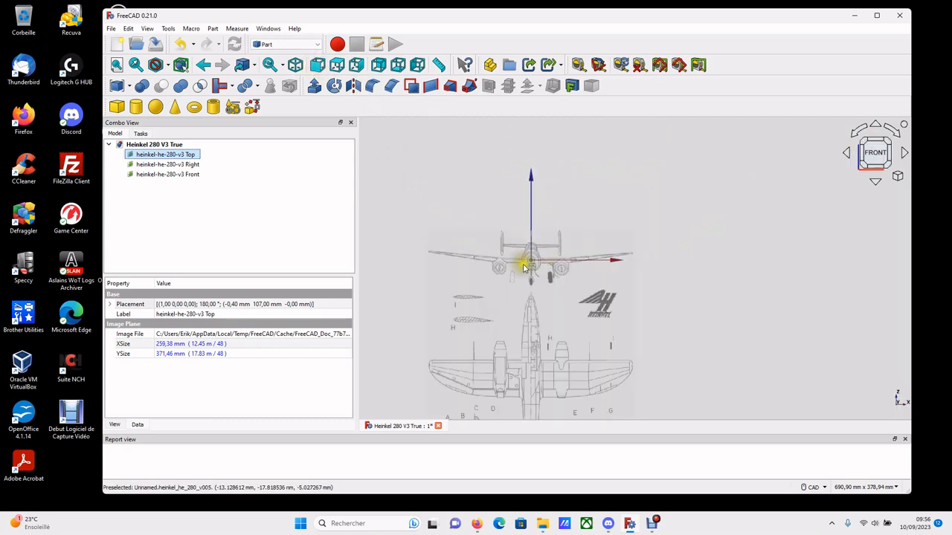
pyautogui.scroll(5, 543, 266)
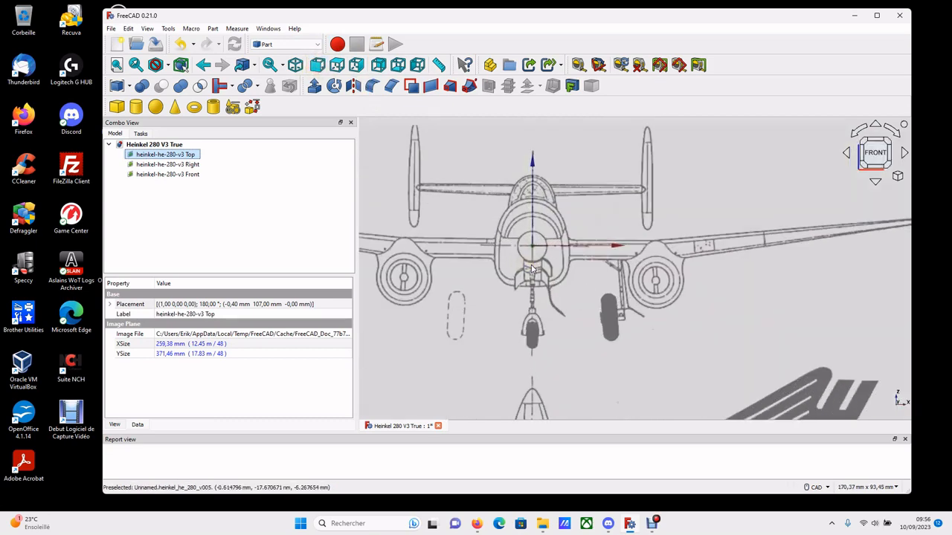
pyautogui.scroll(-5, 531, 270)
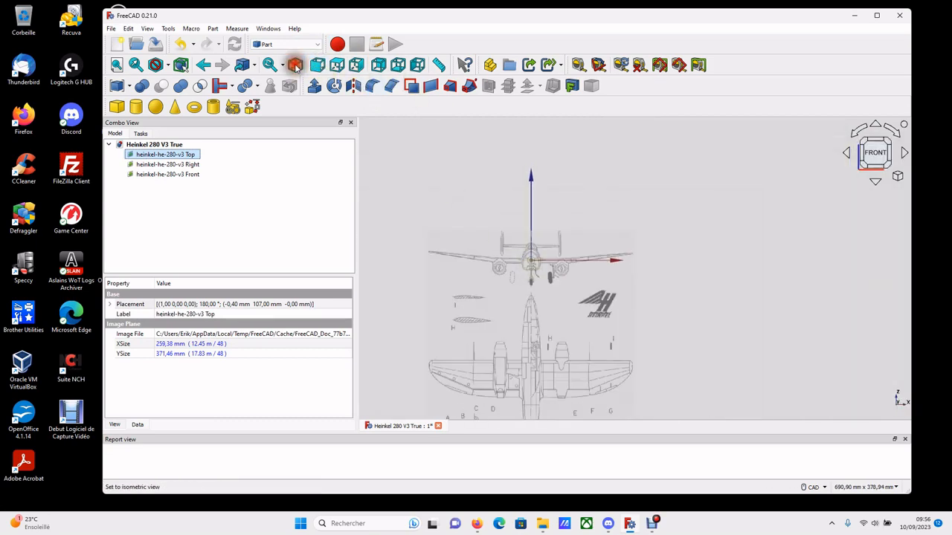
# Move the Front image 180 mm back along the positive Y axis with Transform
pyautogui.click(295, 65)
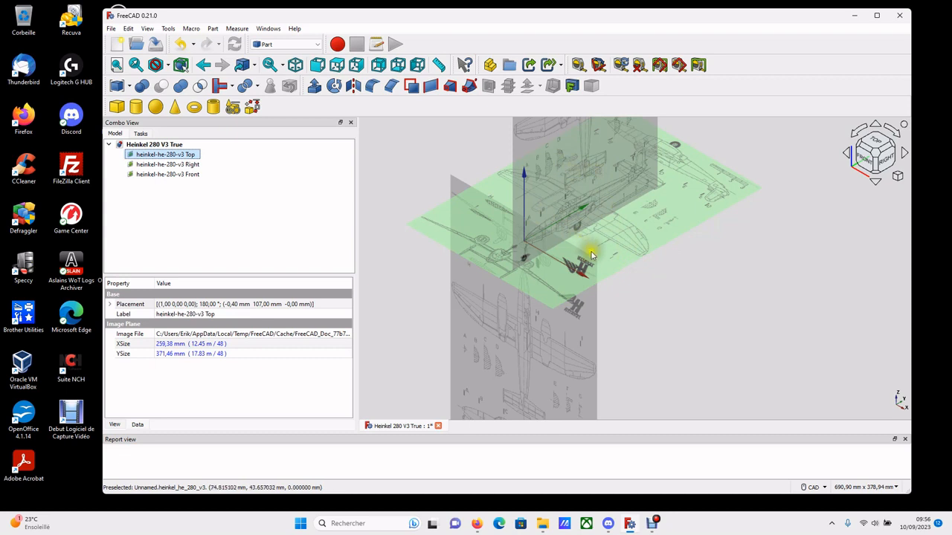
pyautogui.click(559, 340)
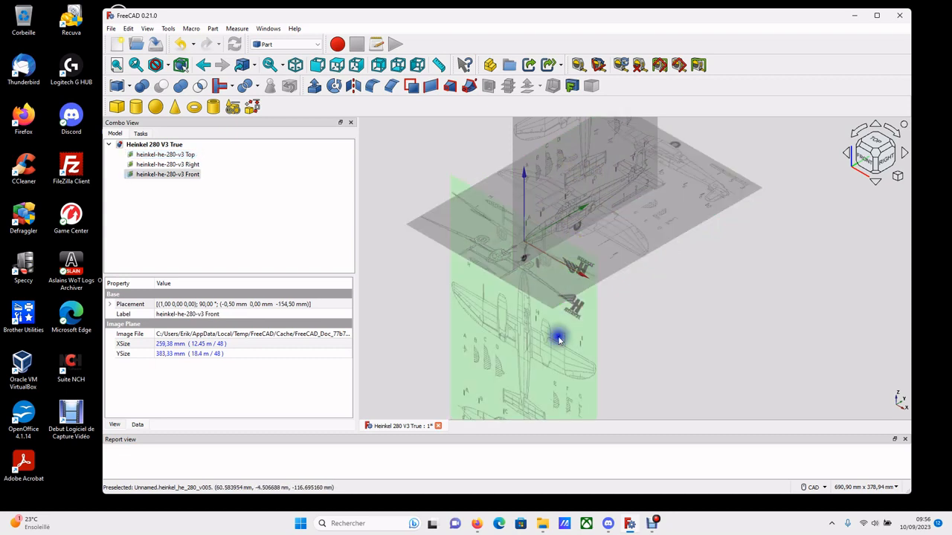
pyautogui.rightClick(559, 340)
pyautogui.click(597, 504)
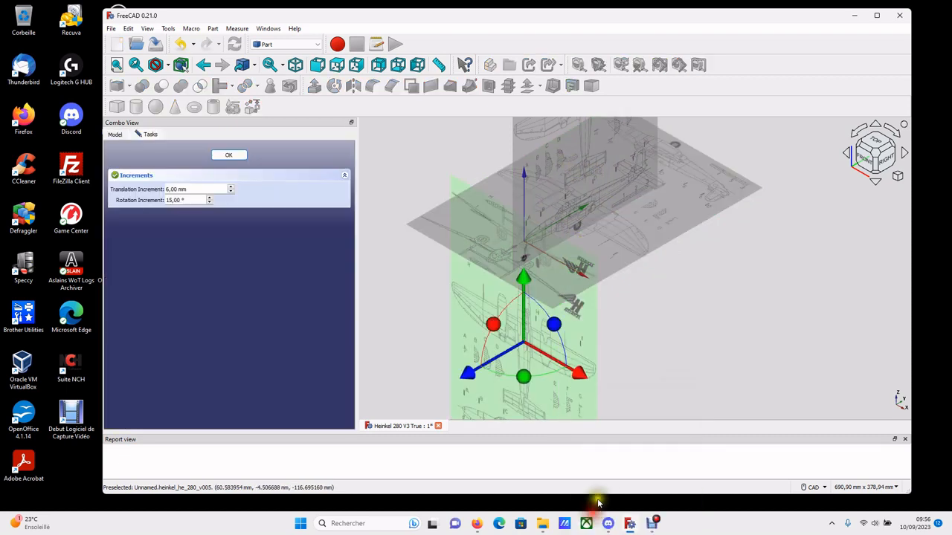
pyautogui.moveTo(465, 371); pyautogui.dragTo(586, 344)
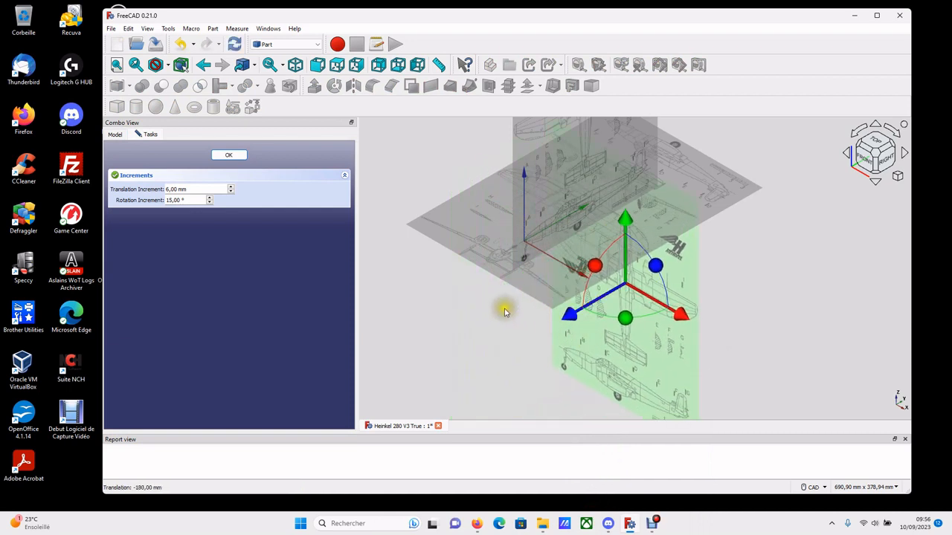
pyautogui.click(228, 155)
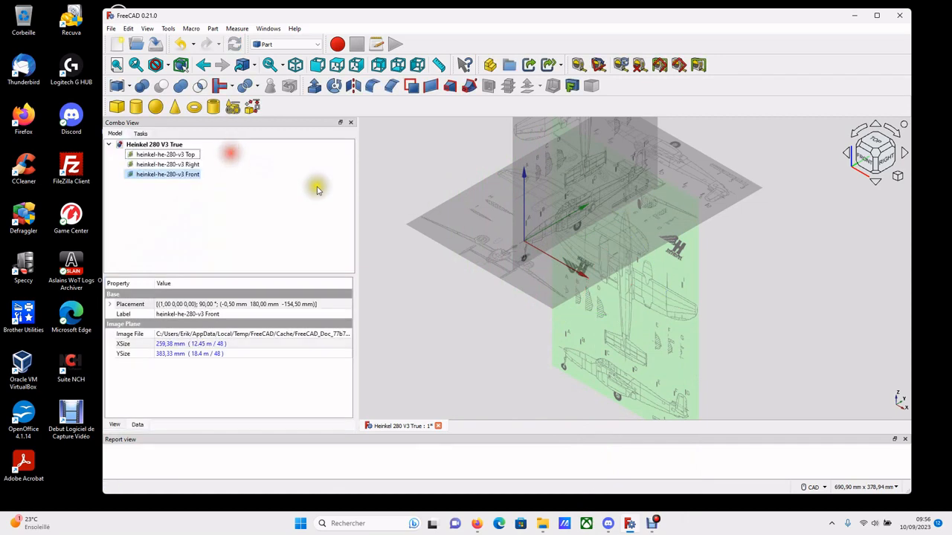
# Lower the Top image 96 mm below the origin along the Z axis with Transform
pyautogui.click(541, 289)
pyautogui.rightClick(541, 289)
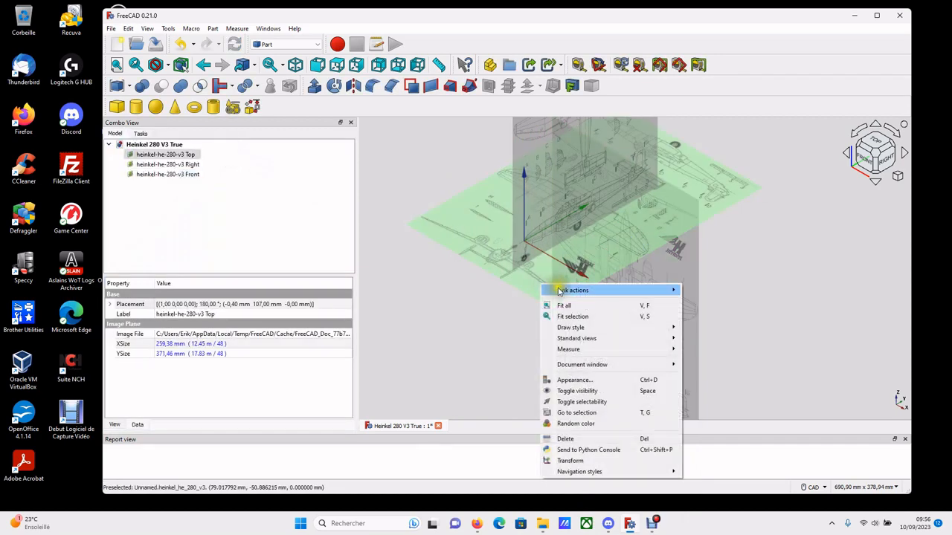
pyautogui.click(570, 456)
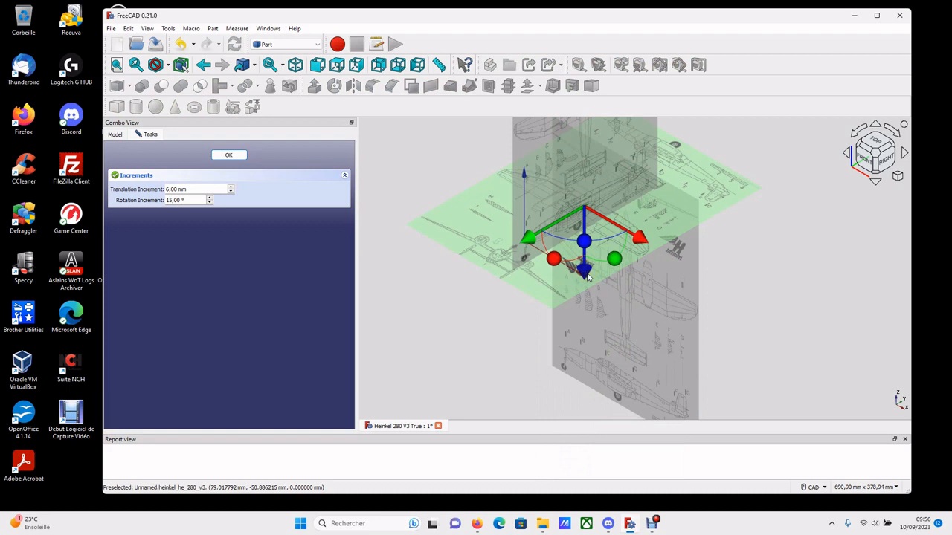
pyautogui.moveTo(586, 273); pyautogui.dragTo(591, 338)
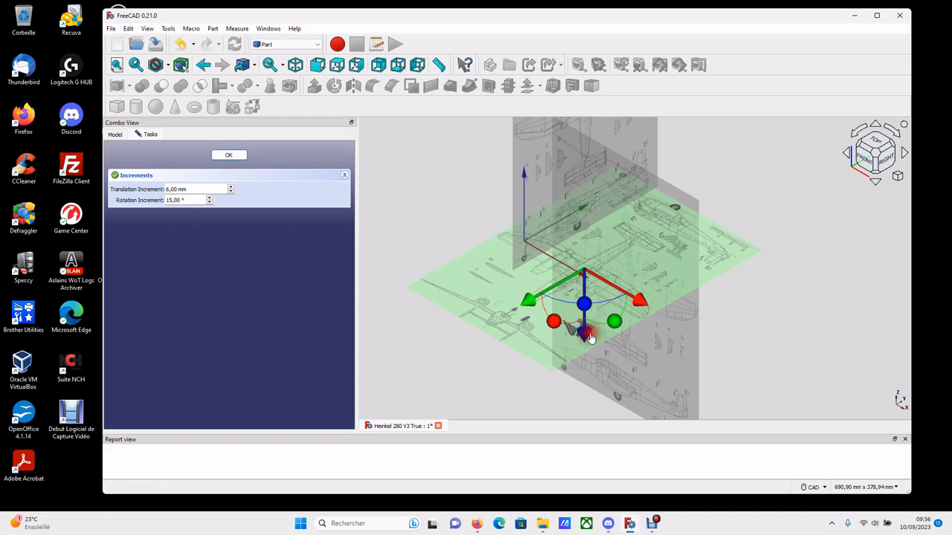
pyautogui.click(228, 155)
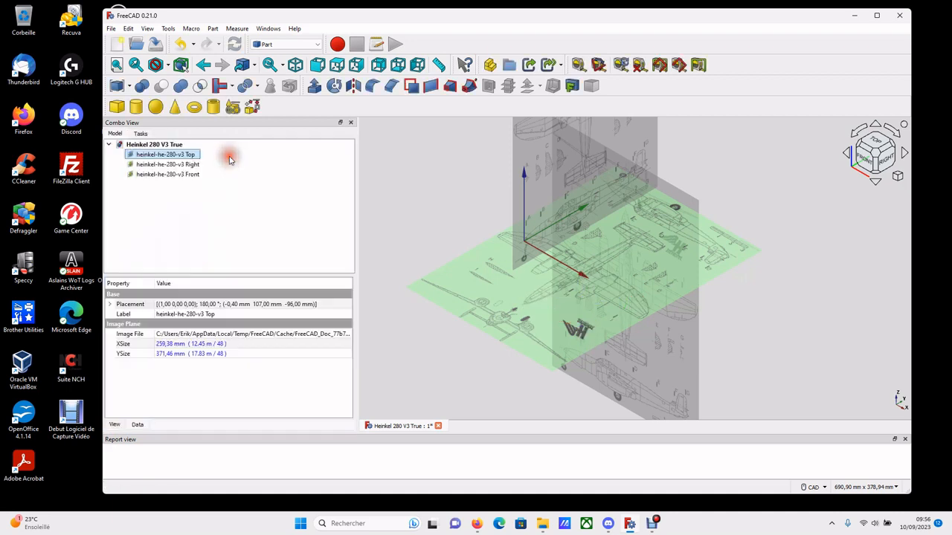
# Move the Right image -66 mm along the X axis with Transform, away from the origin
pyautogui.click(541, 160)
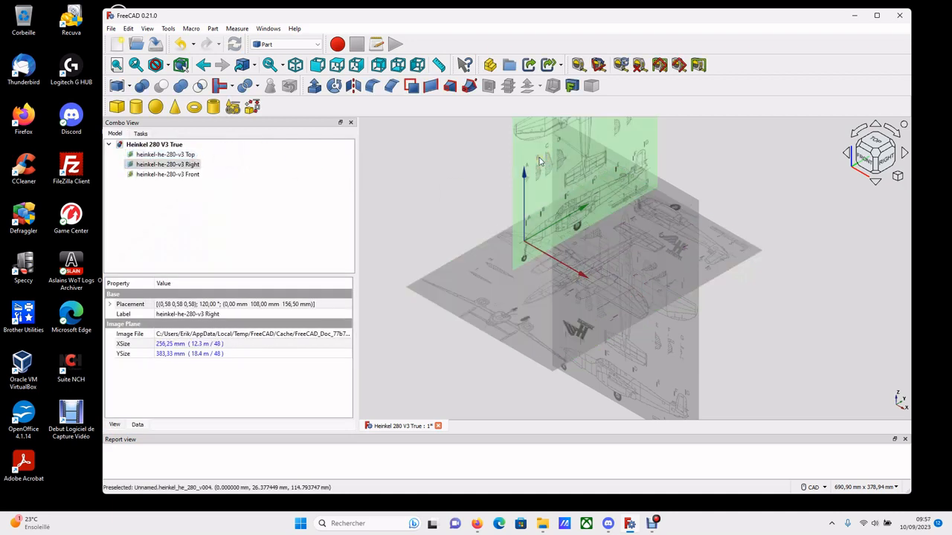
pyautogui.rightClick(539, 157)
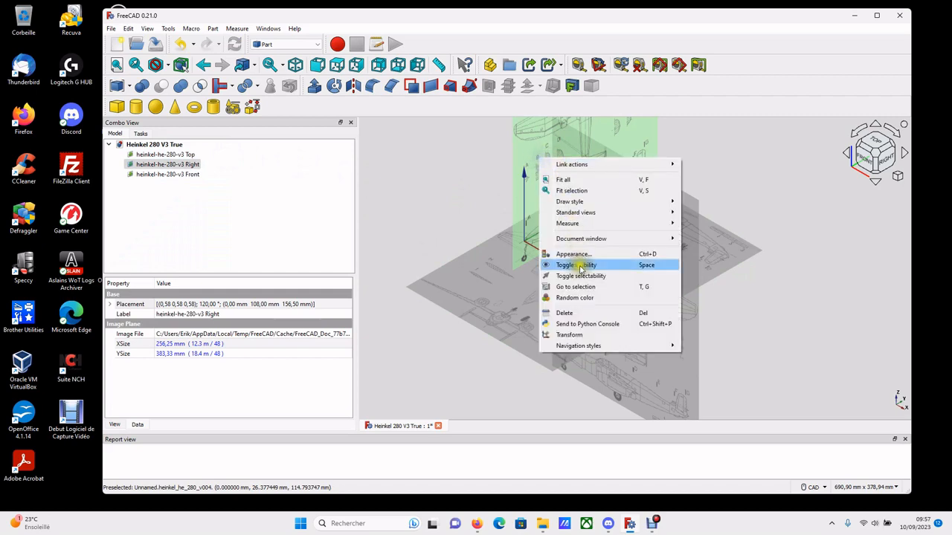
pyautogui.click(580, 326)
pyautogui.moveTo(581, 336); pyautogui.dragTo(602, 122)
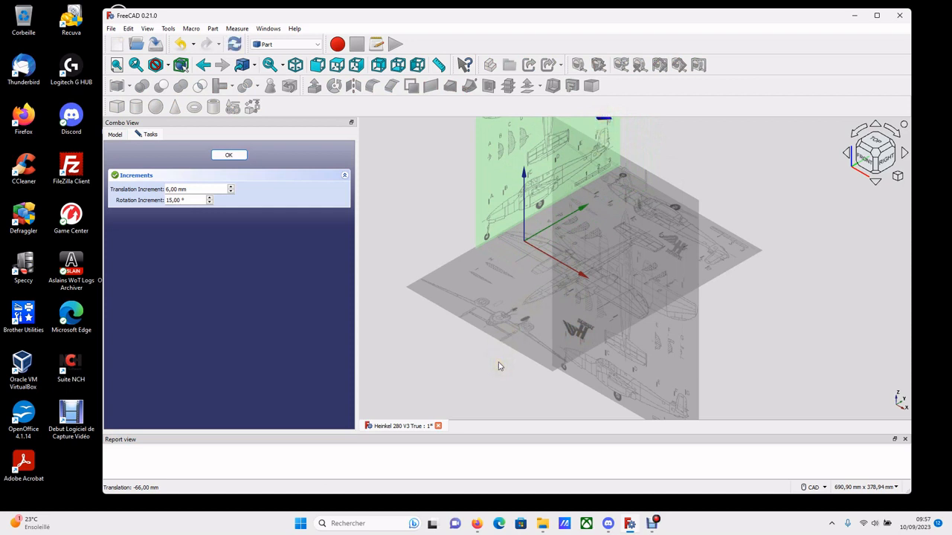
pyautogui.click(229, 155)
# Move the Front image a further 102 mm back along the positive Y axis with Transform
pyautogui.scroll(-3, 616, 253)
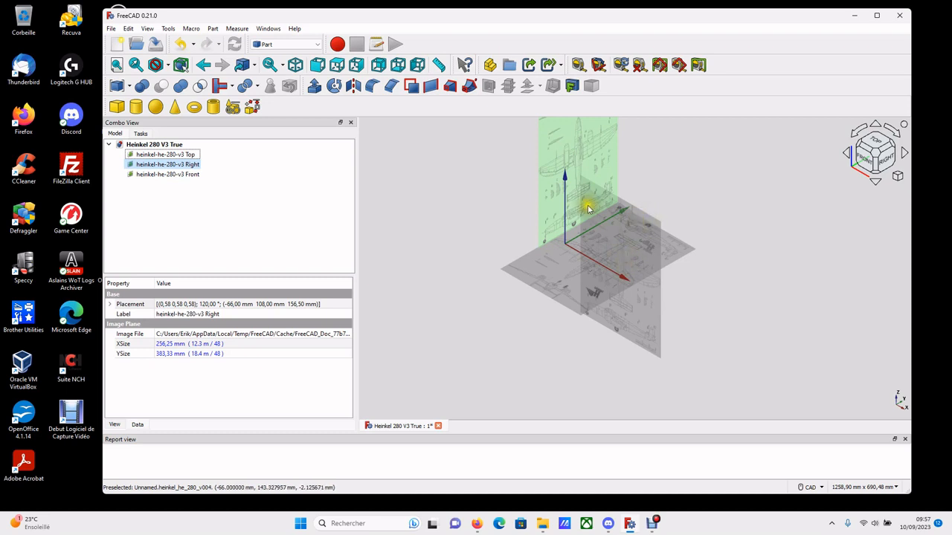
pyautogui.click(646, 327)
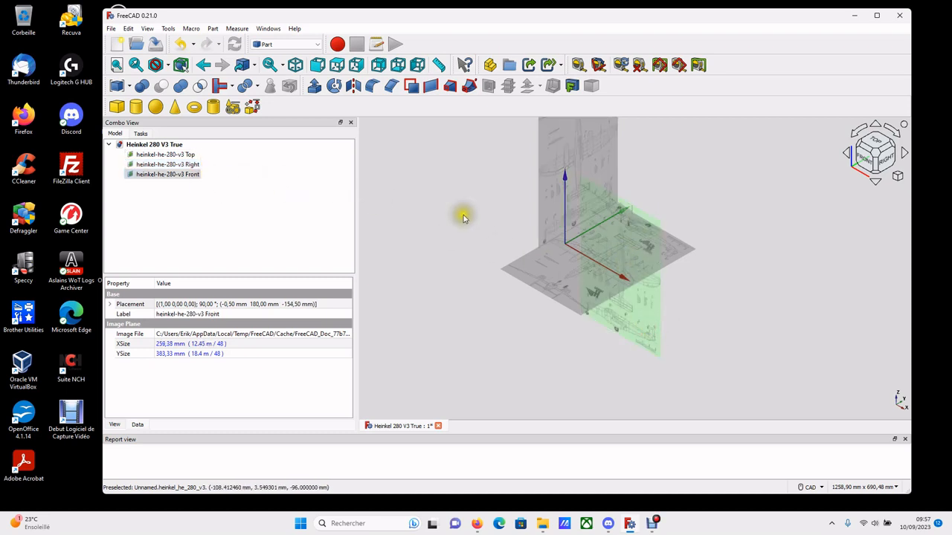
pyautogui.rightClick(629, 314)
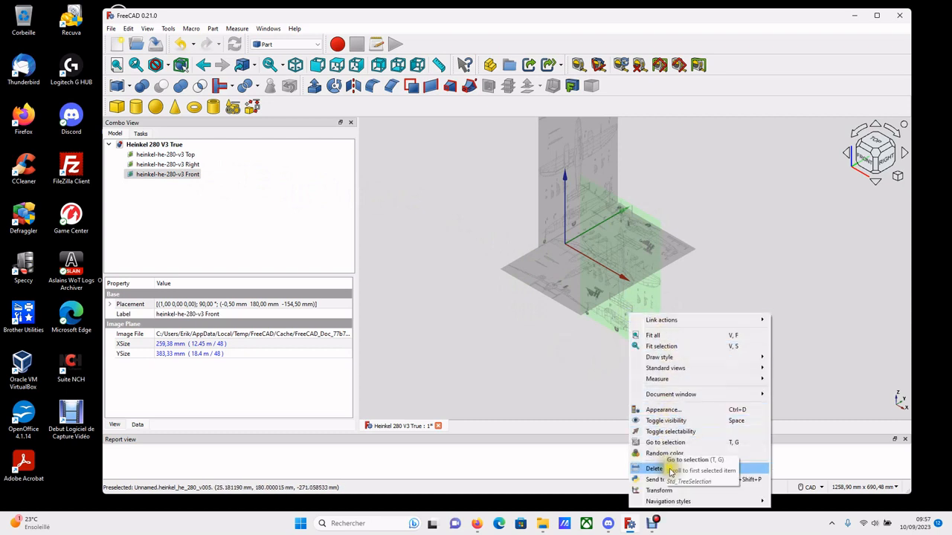
pyautogui.click(662, 490)
pyautogui.moveTo(562, 302); pyautogui.dragTo(599, 294)
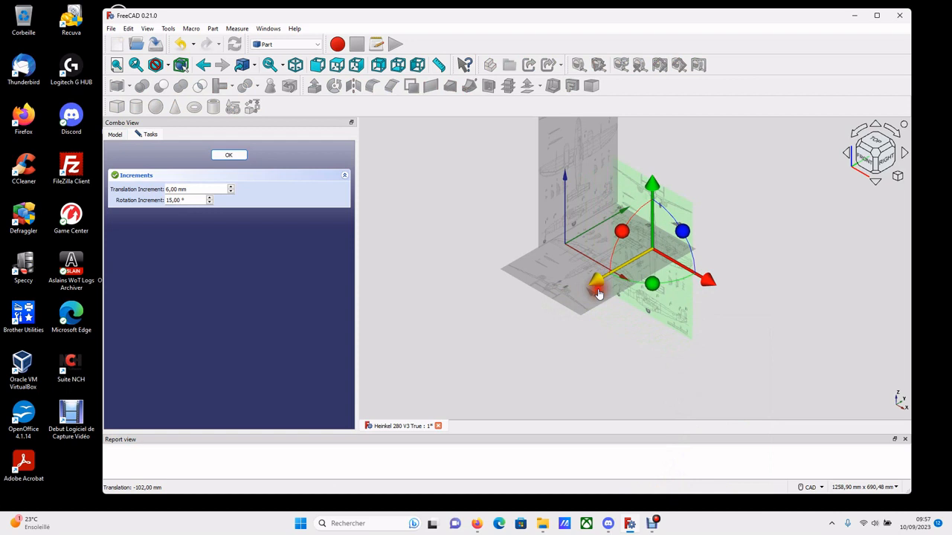
pyautogui.click(226, 154)
# Lower the Top image a further 18 mm along the Z axis with Transform
pyautogui.scroll(3, 645, 343)
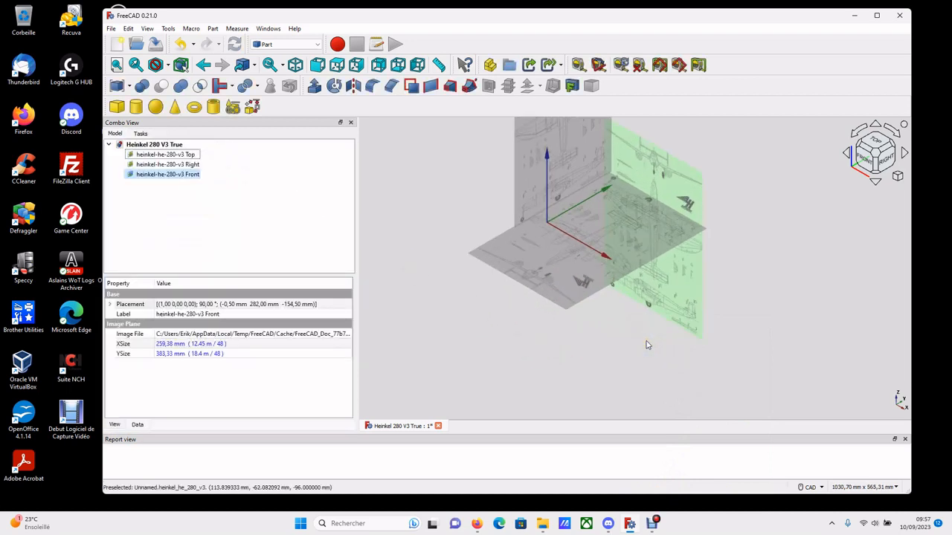
pyautogui.click(561, 264)
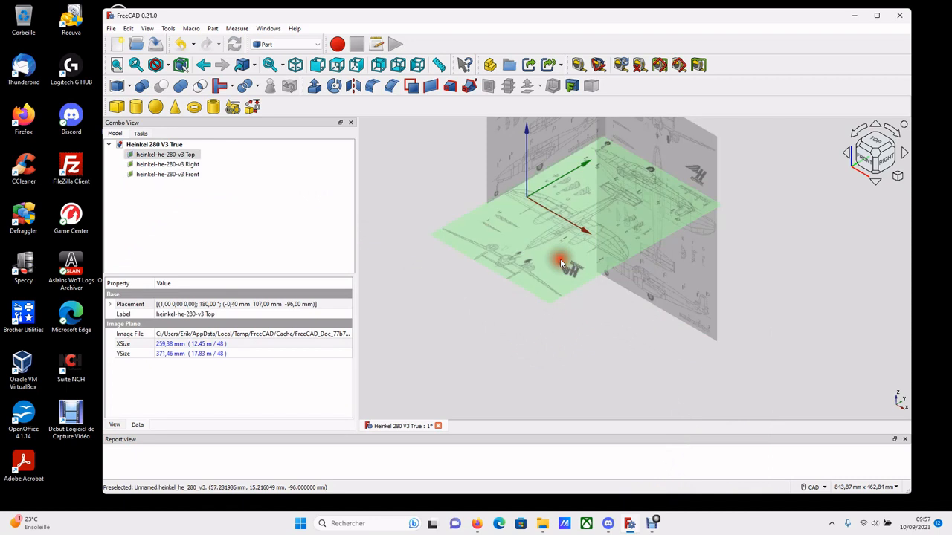
pyautogui.rightClick(523, 223)
pyautogui.click(569, 402)
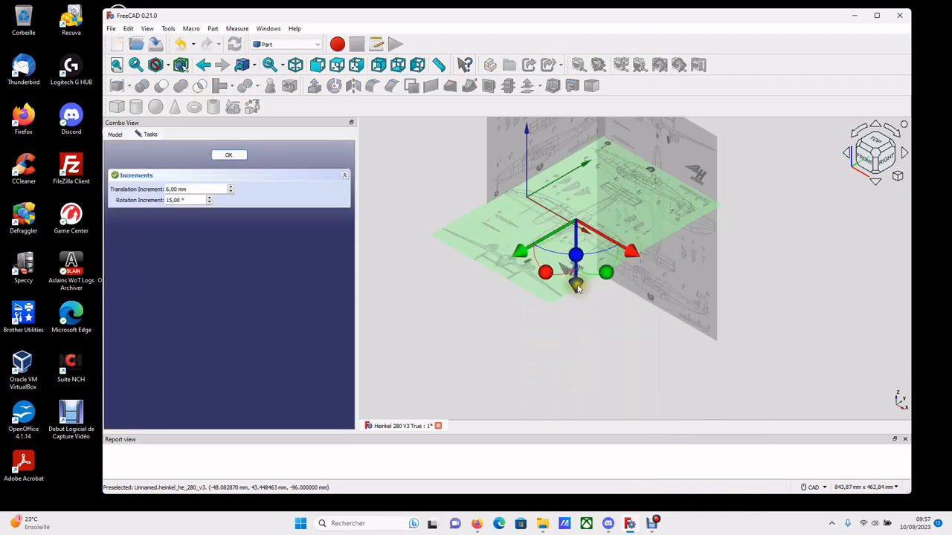
pyautogui.moveTo(575, 287); pyautogui.dragTo(577, 297)
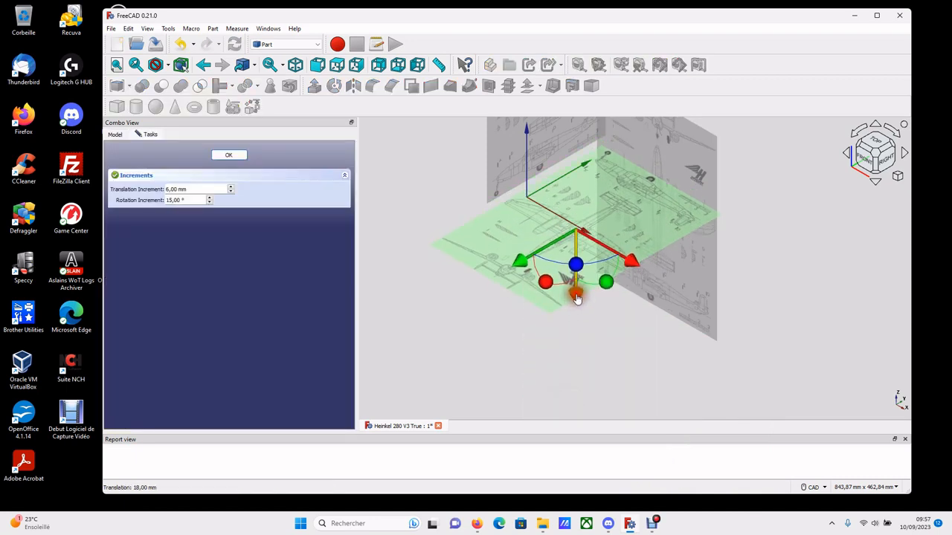
pyautogui.click(229, 155)
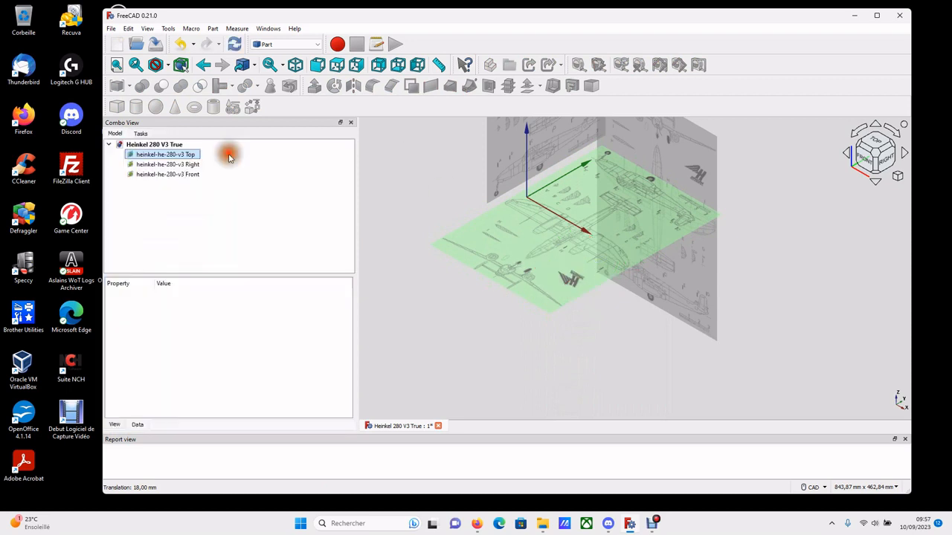
# Select the Heinkel 280 V3 True document and save it with the repositioned blueprint images
pyautogui.click(148, 145)
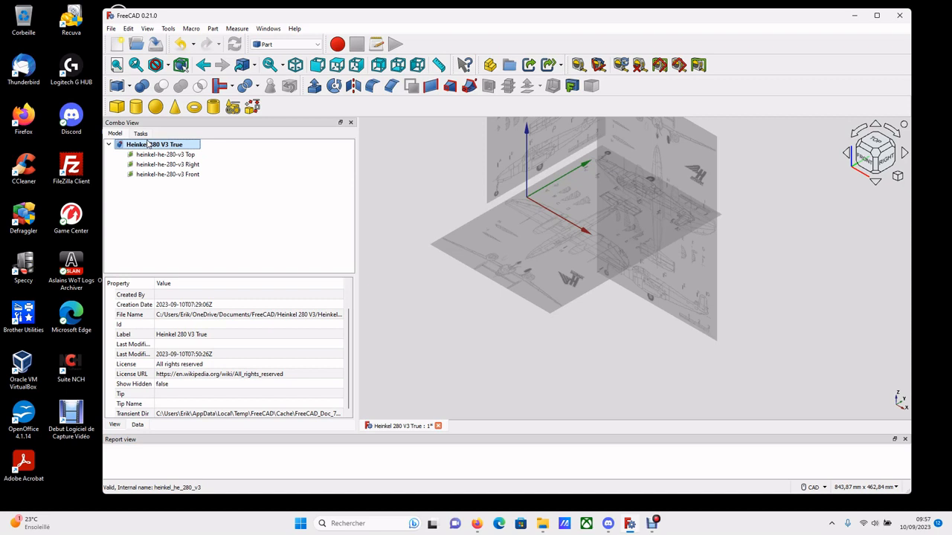
pyautogui.click(156, 46)
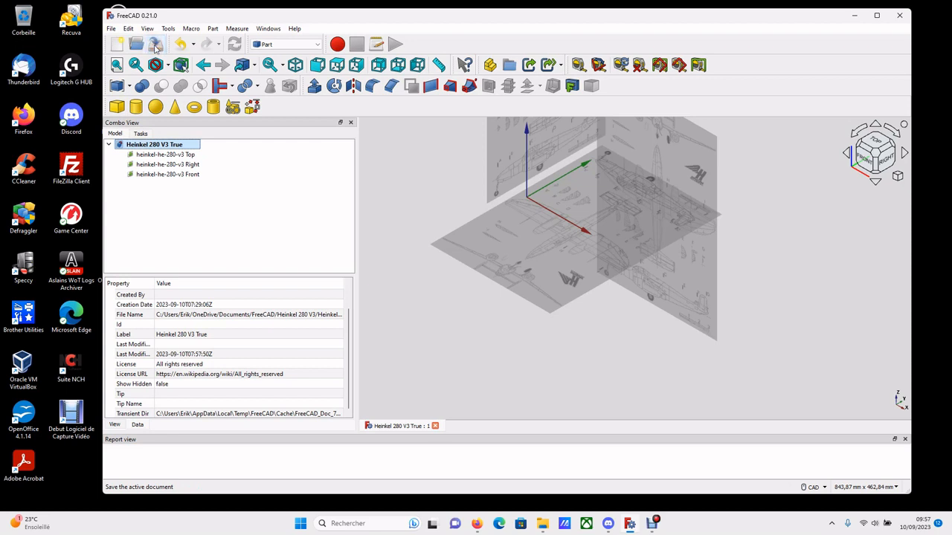